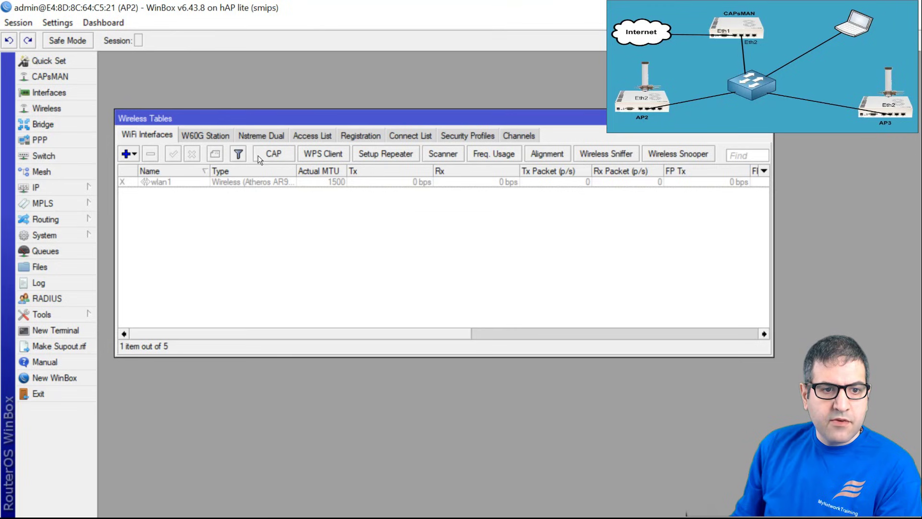
Enable CAP mode on AP2 with wlan1 as the interface and ether2 as the discovery interface.
{"action": "left_click", "coordinate": [264, 159]}
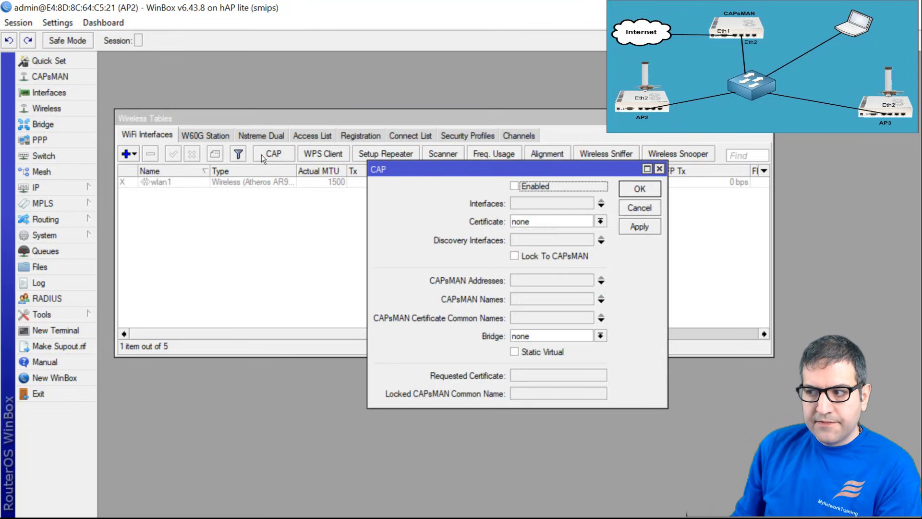
{"action": "left_click_drag", "start_coordinate": [459, 169], "coordinate": [256, 179]}
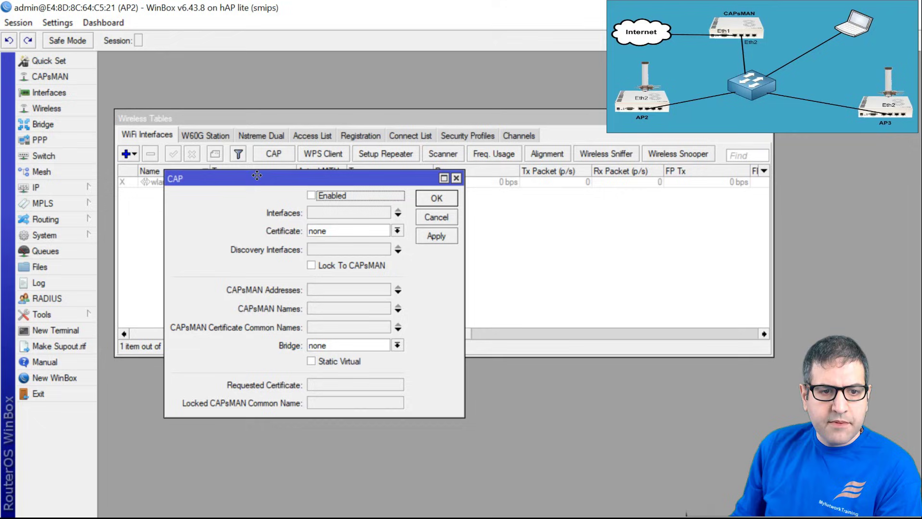
{"action": "left_click", "coordinate": [311, 195]}
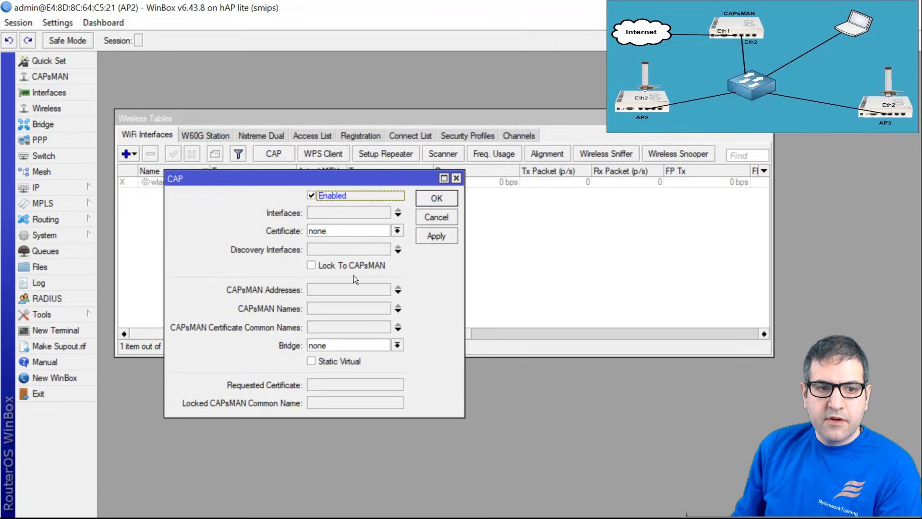
{"action": "left_click", "coordinate": [370, 212]}
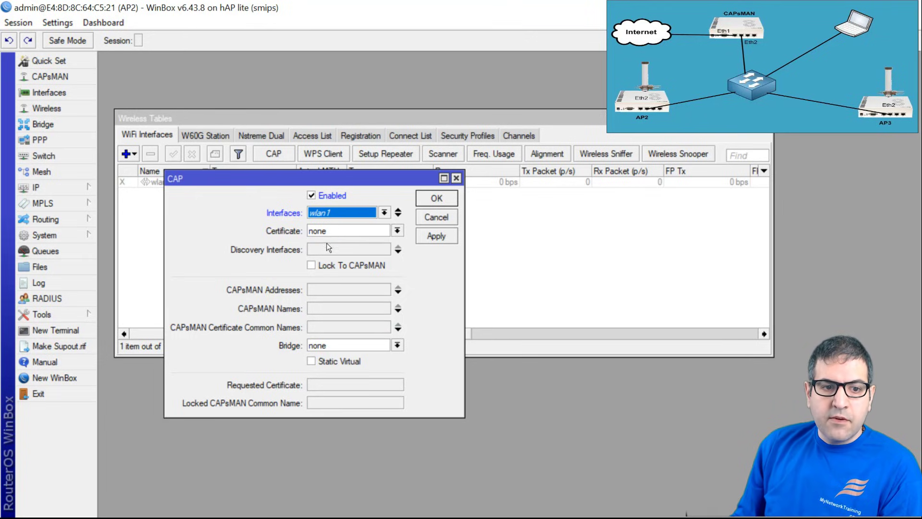
{"action": "left_click", "coordinate": [354, 249]}
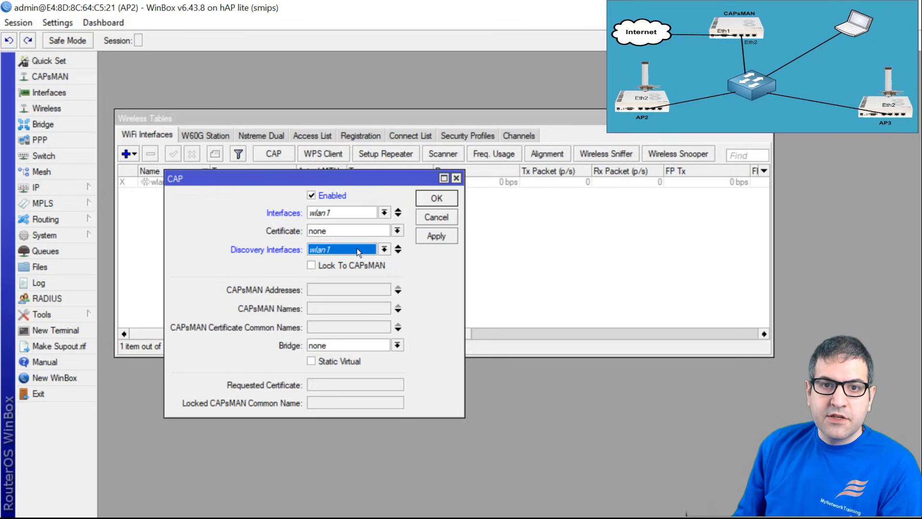
{"action": "left_click", "coordinate": [356, 247]}
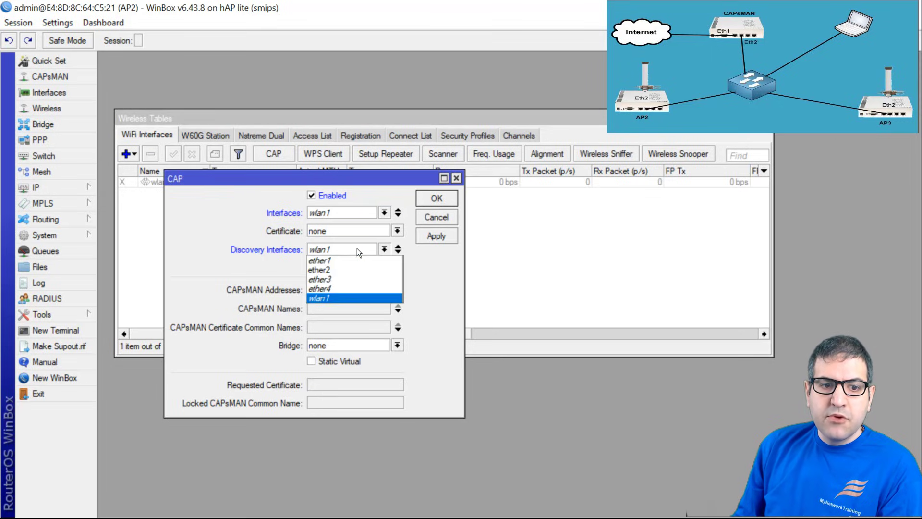
{"action": "left_click", "coordinate": [339, 266]}
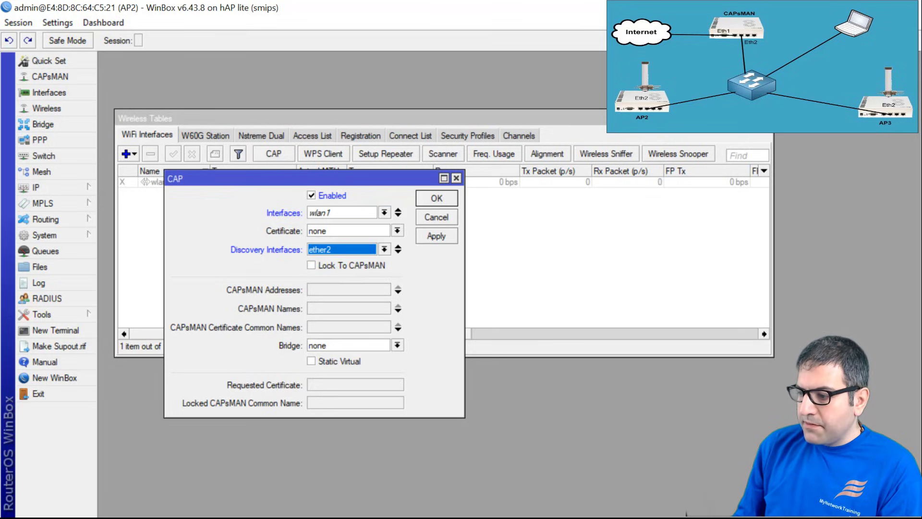
Switch to the OneNote diagram and mark AP2's Eth2 label and its link toward the switch in red ink.
{"action": "key", "text": "alt+Tab"}
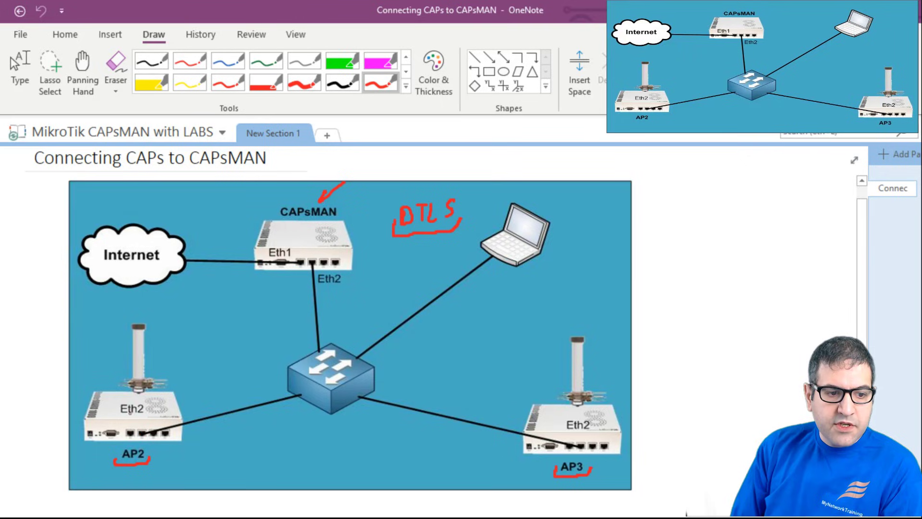
{"action": "mouse_move", "coordinate": [118, 405]}
{"action": "left_mouse_down"}
{"action": "mouse_move", "coordinate": [118, 416]}
{"action": "mouse_move", "coordinate": [144, 416]}
{"action": "mouse_move", "coordinate": [148, 403]}
{"action": "left_mouse_up"}
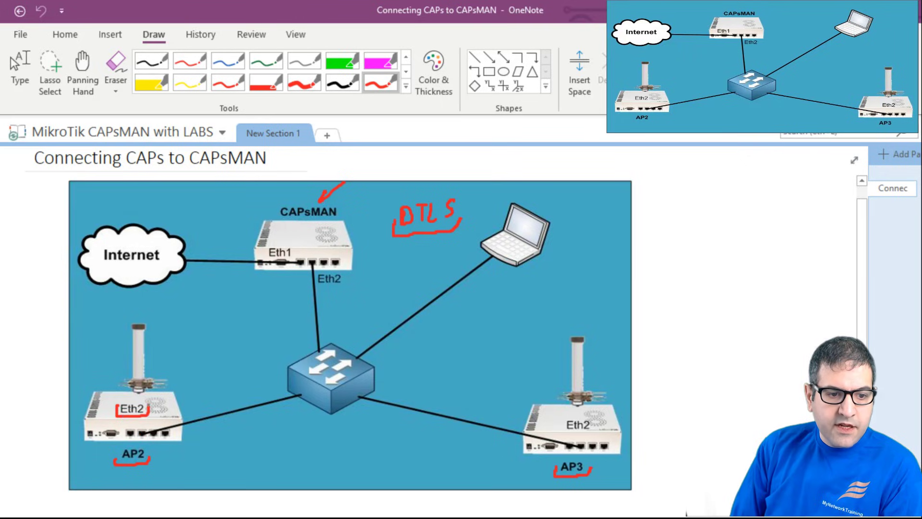
{"action": "left_click_drag", "start_coordinate": [249, 399], "coordinate": [262, 390]}
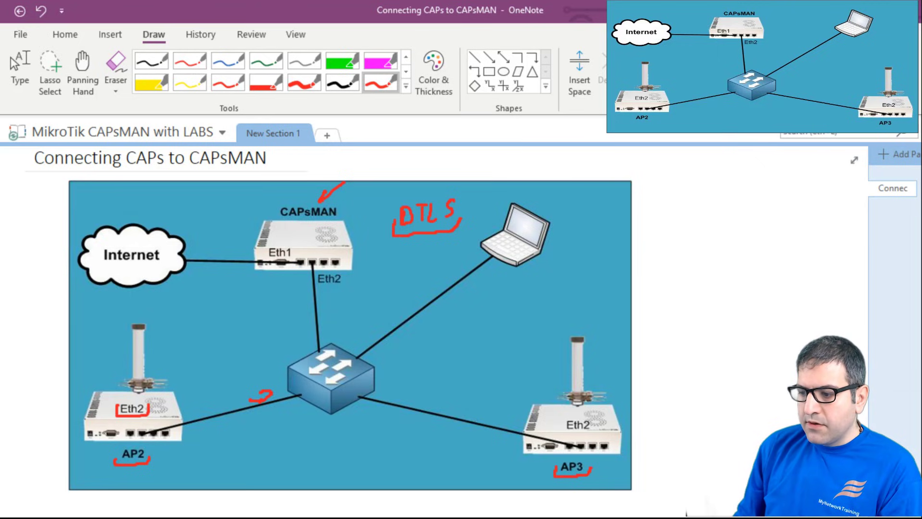
Return to WinBox, save AP2's CAP settings, and check its CAP interface on the CAPsMAN router.
{"action": "key", "text": "alt+Tab"}
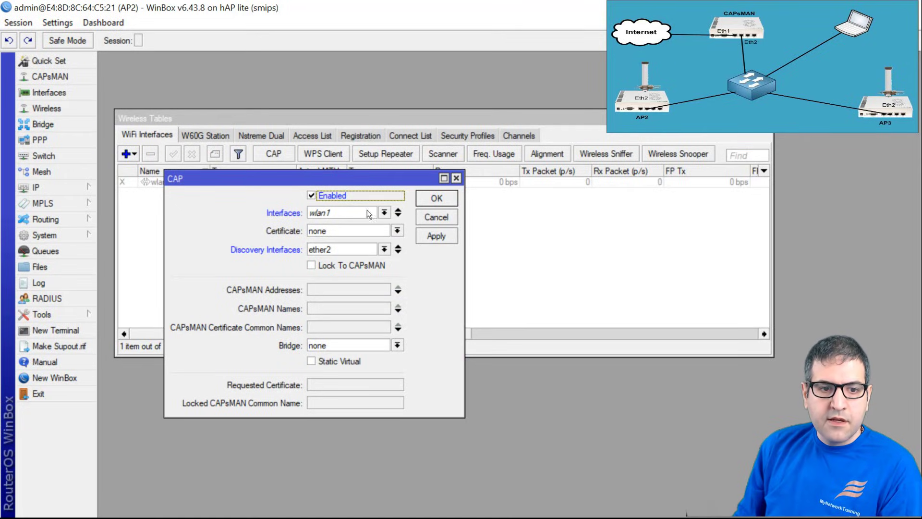
{"action": "left_click", "coordinate": [437, 198]}
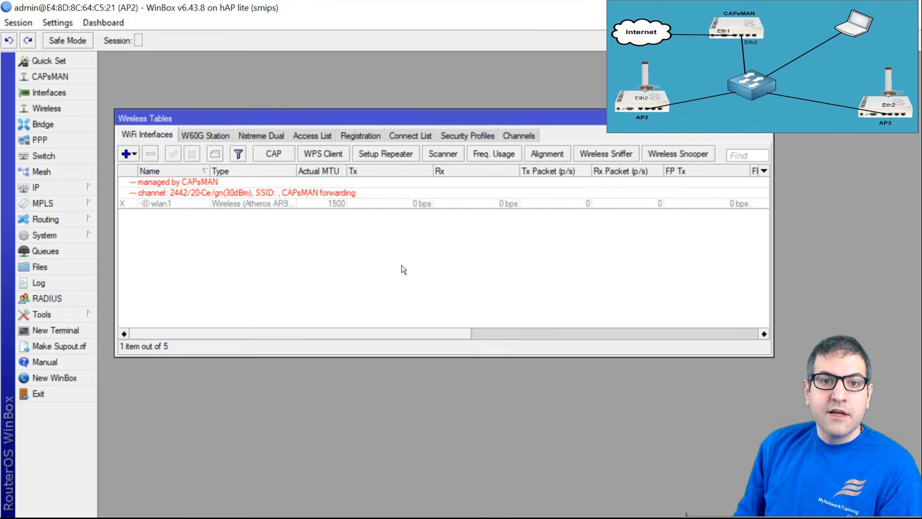
{"action": "left_click", "coordinate": [235, 205]}
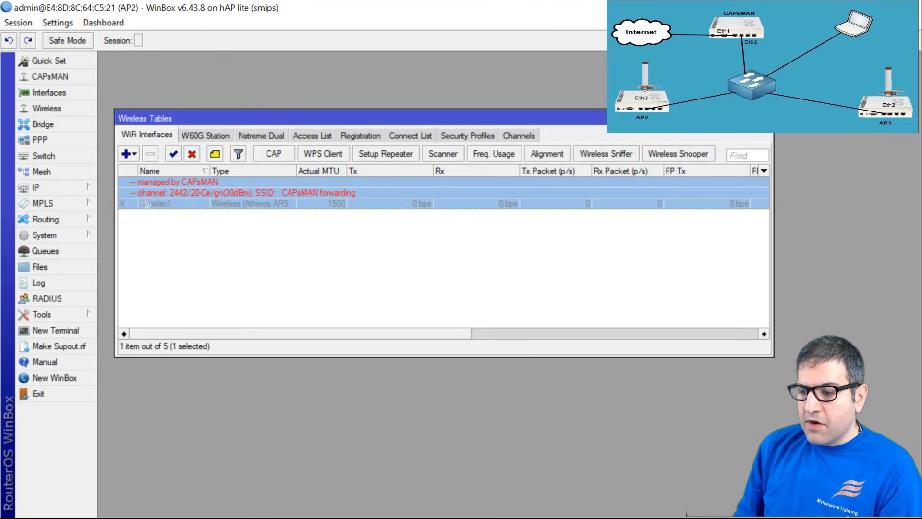
{"action": "key", "text": "alt+Tab"}
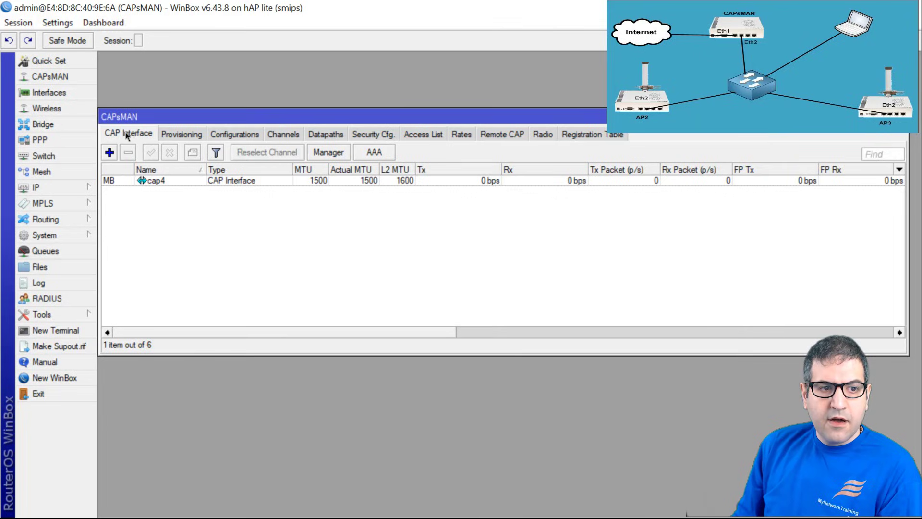
{"action": "left_click", "coordinate": [163, 184]}
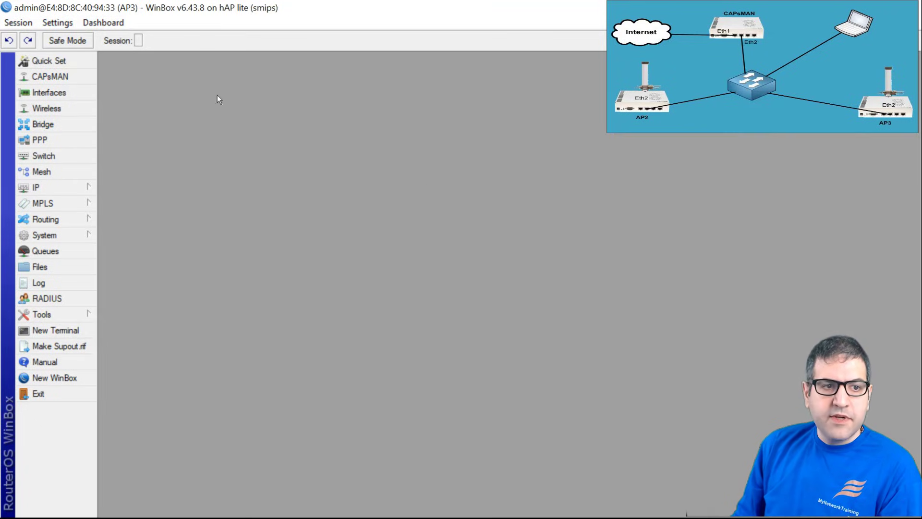
On AP3, open the wireless CAP settings and enable CAP mode with wlan1 as the interface.
{"action": "left_click", "coordinate": [62, 110]}
{"action": "left_click", "coordinate": [272, 153]}
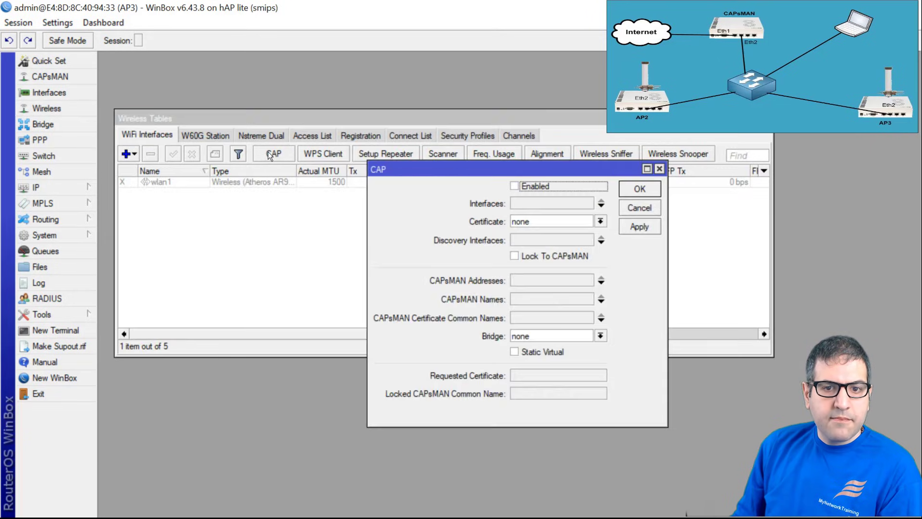
{"action": "left_click_drag", "start_coordinate": [476, 170], "coordinate": [476, 176]}
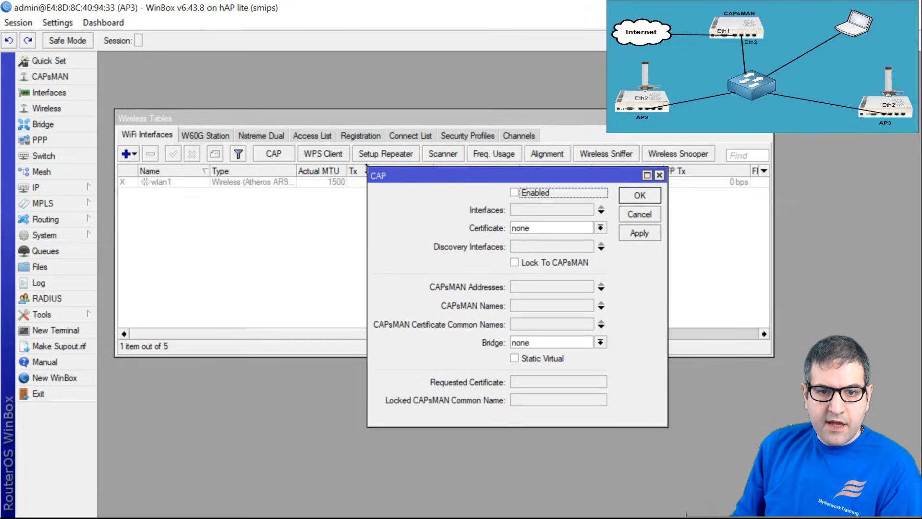
{"action": "left_click_drag", "start_coordinate": [403, 184], "coordinate": [267, 150]}
{"action": "left_click", "coordinate": [379, 157]}
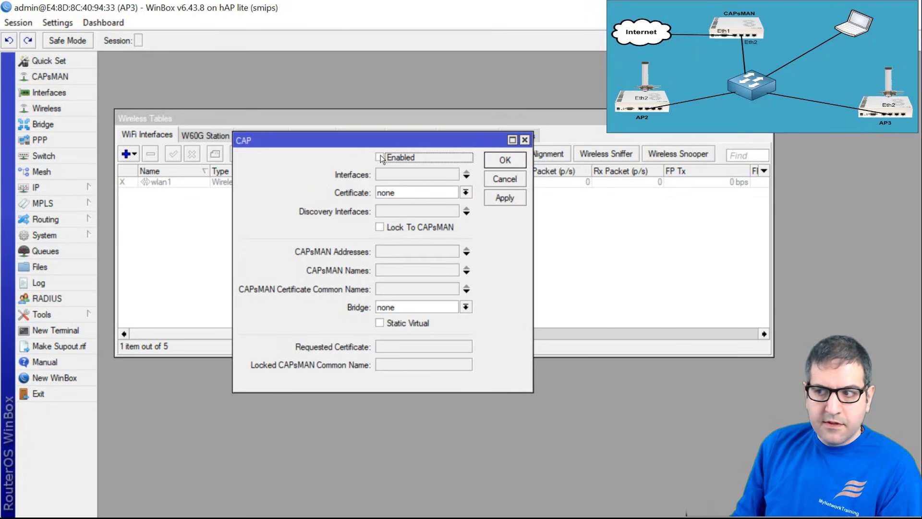
{"action": "left_click", "coordinate": [421, 173]}
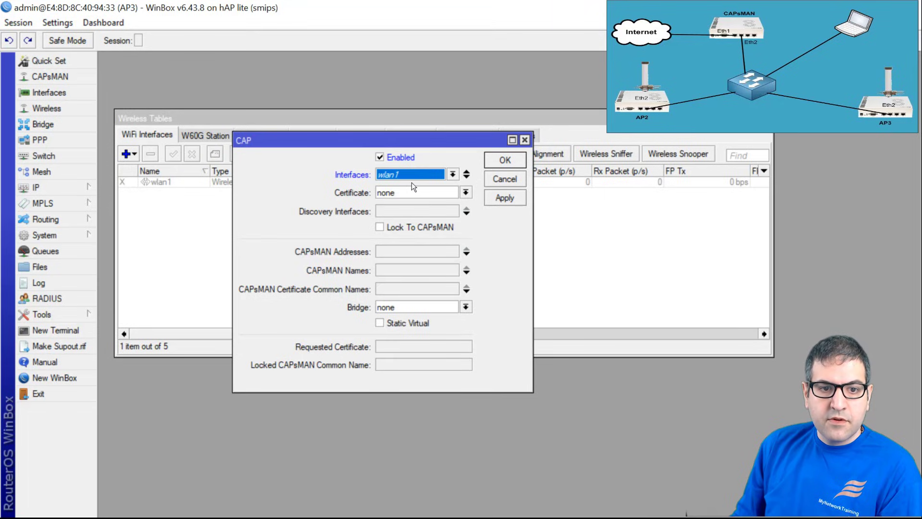
{"action": "left_click", "coordinate": [467, 177]}
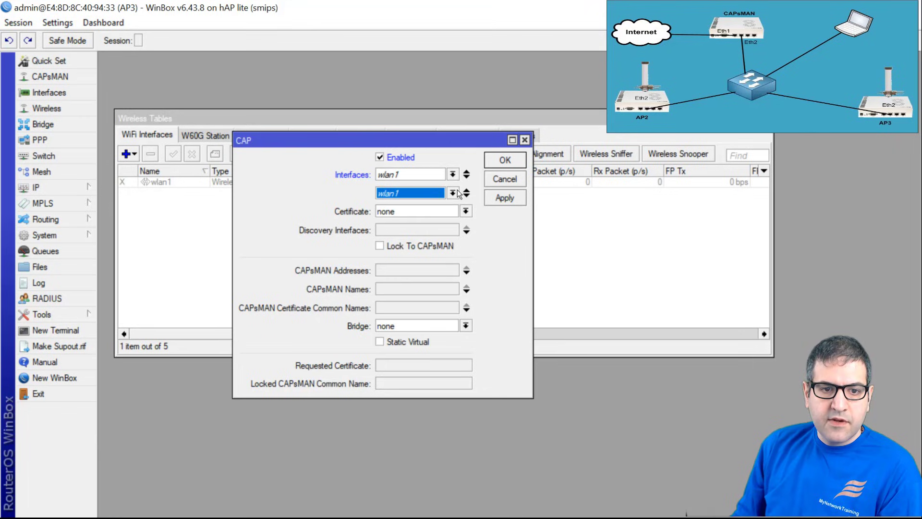
{"action": "left_click", "coordinate": [451, 193]}
{"action": "left_click", "coordinate": [448, 196]}
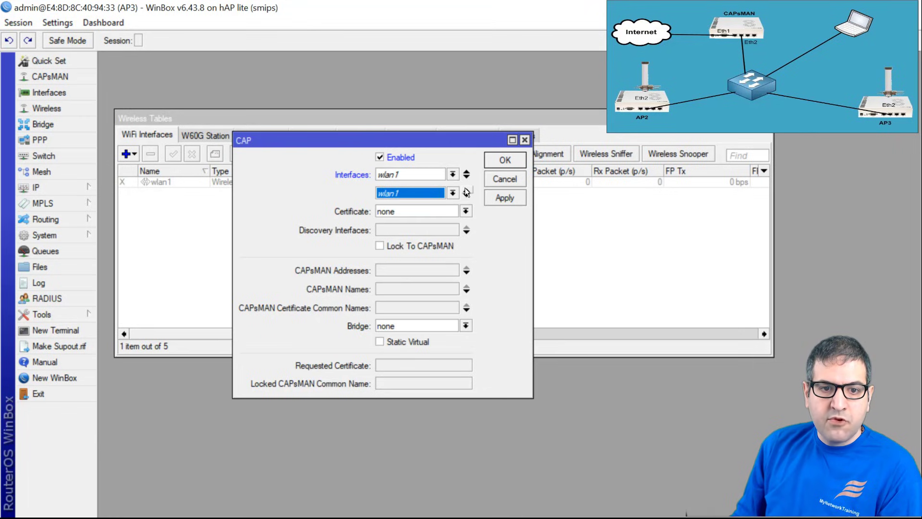
{"action": "left_click", "coordinate": [466, 192]}
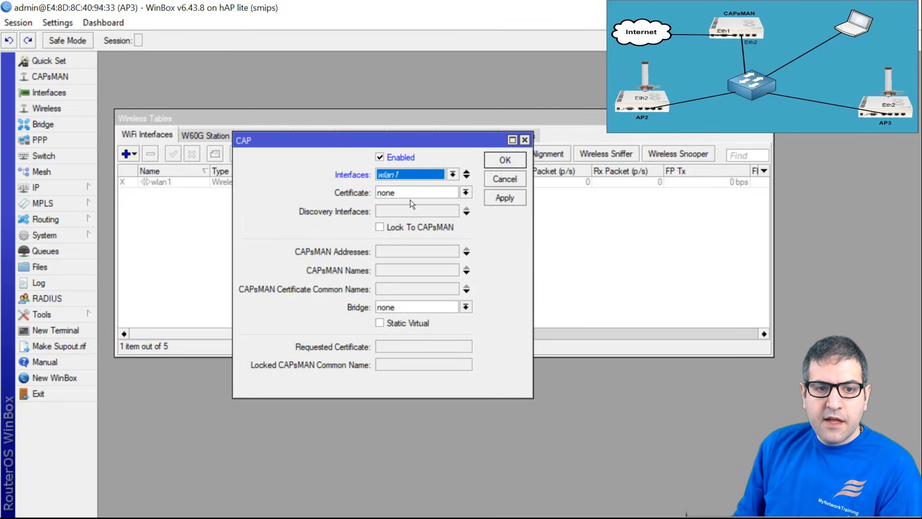
Set AP3's CAP discovery interface to ether2 and save the CAP settings.
{"action": "left_click", "coordinate": [393, 212]}
{"action": "left_click", "coordinate": [404, 211]}
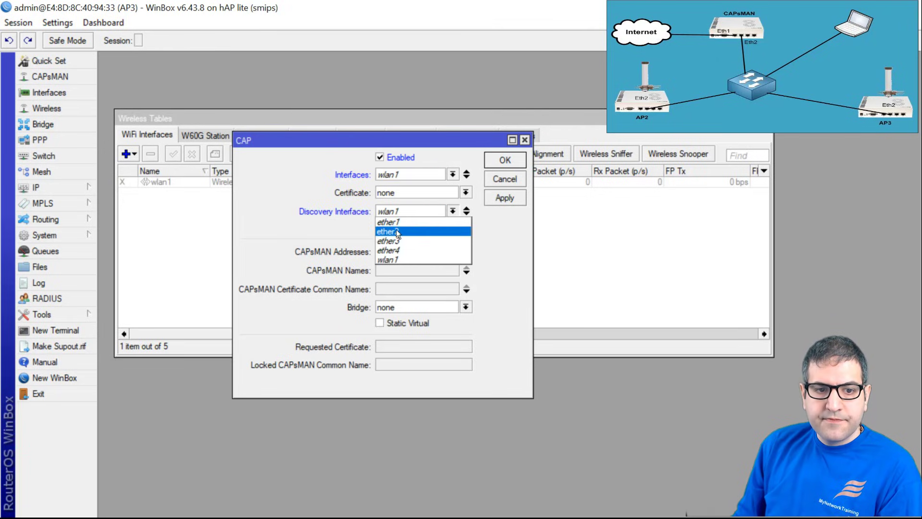
{"action": "left_click", "coordinate": [396, 229]}
{"action": "left_click", "coordinate": [506, 161]}
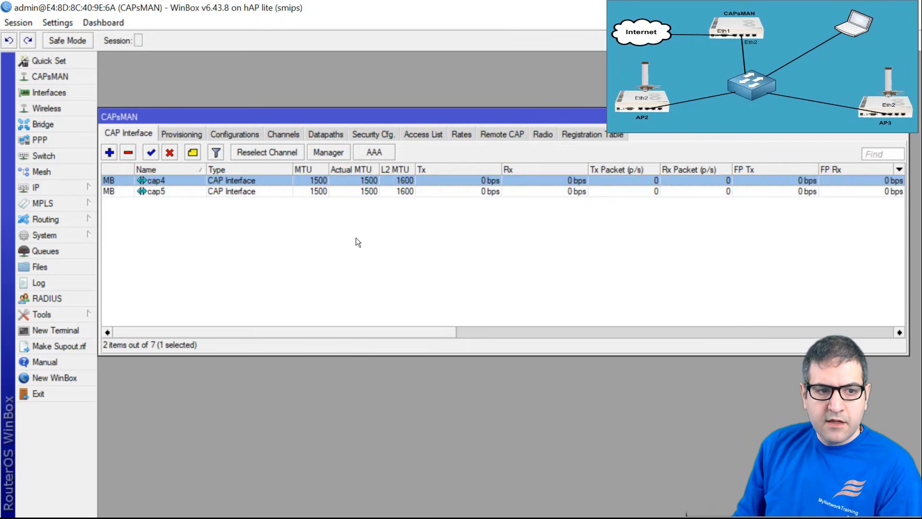
Examine the cap4 and cap5 entries in the CAPsMAN router's CAP interface list.
{"action": "left_click", "coordinate": [154, 190]}
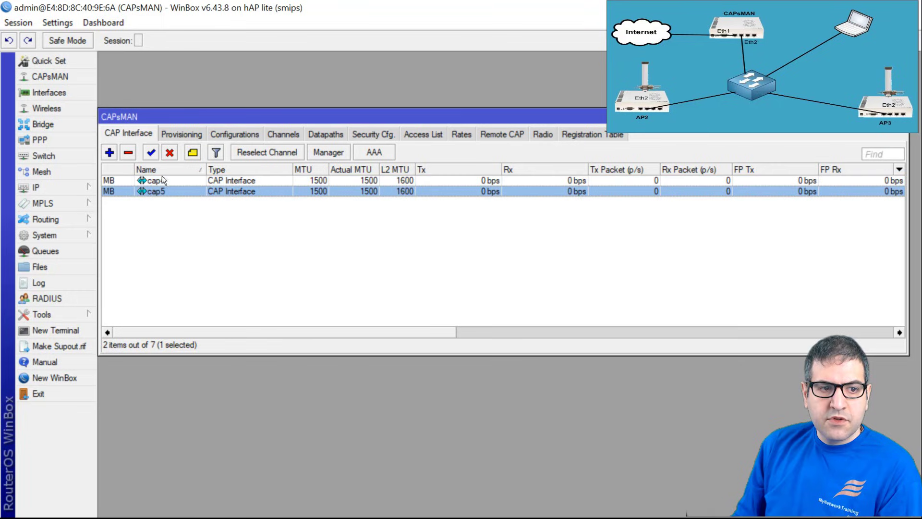
{"action": "left_click", "coordinate": [156, 182]}
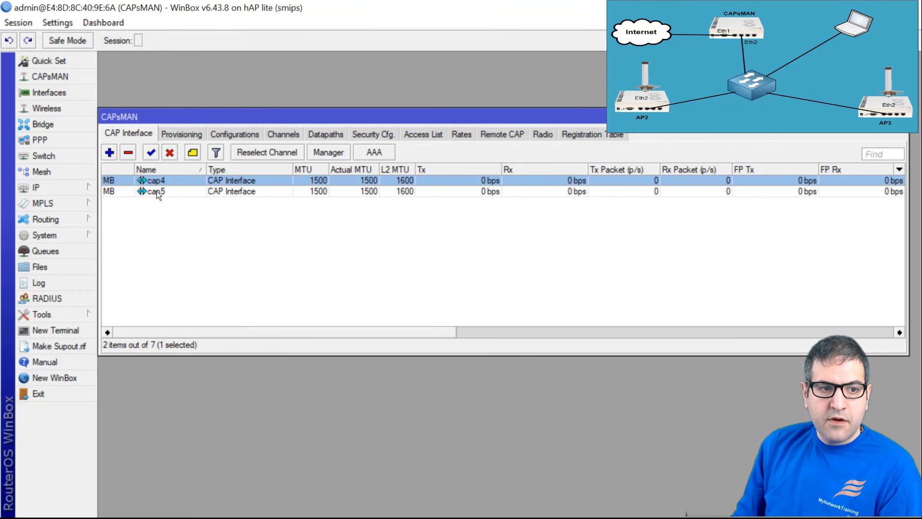
{"action": "left_click", "coordinate": [164, 191]}
{"action": "left_click", "coordinate": [161, 183]}
{"action": "left_click", "coordinate": [160, 196]}
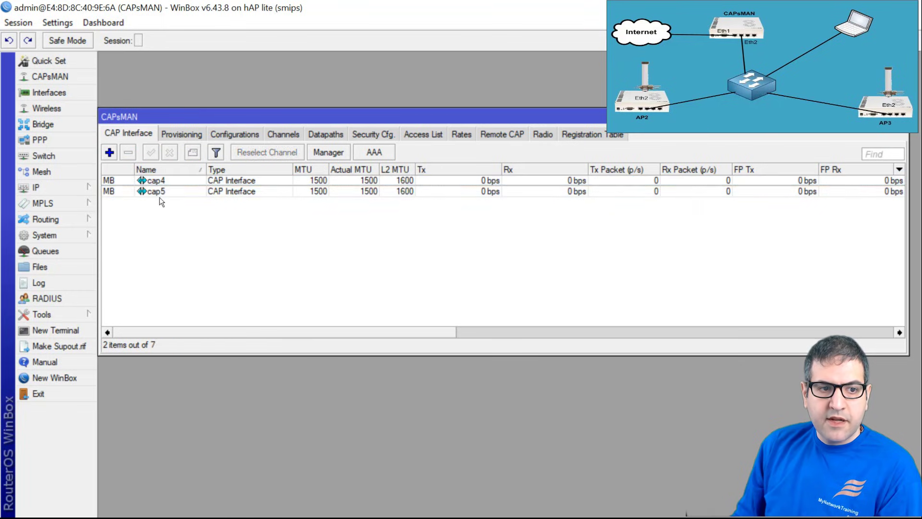
{"action": "left_click", "coordinate": [157, 191]}
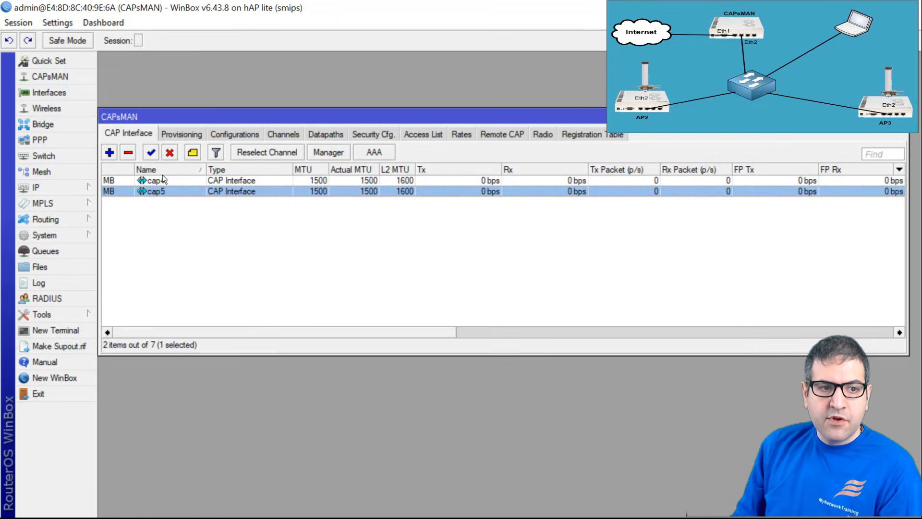
{"action": "left_click", "coordinate": [156, 183]}
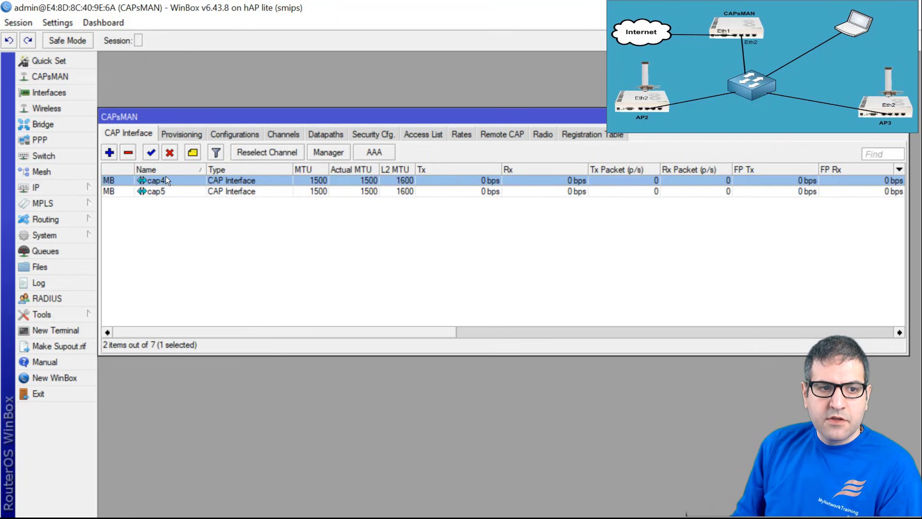
Rename the CAP interface cap4 as AP2.
{"action": "double_click", "coordinate": [158, 182]}
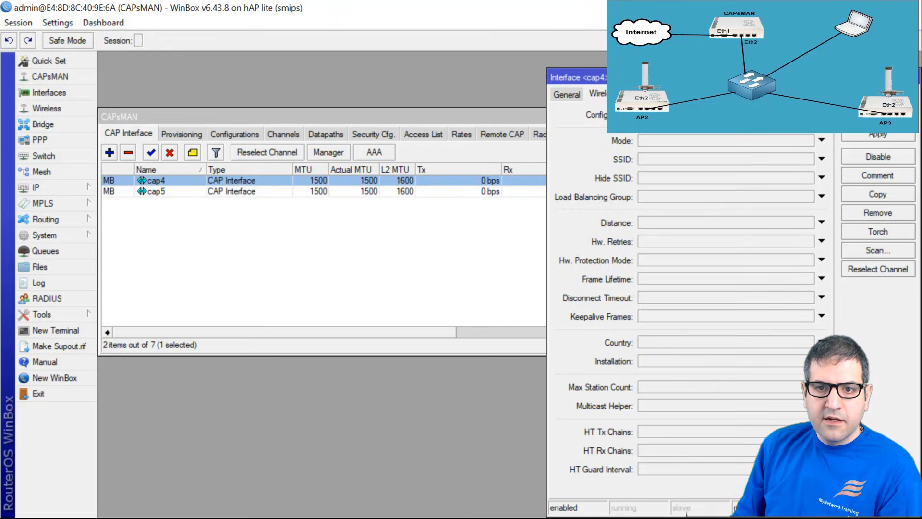
{"action": "left_click_drag", "start_coordinate": [658, 76], "coordinate": [402, 60]}
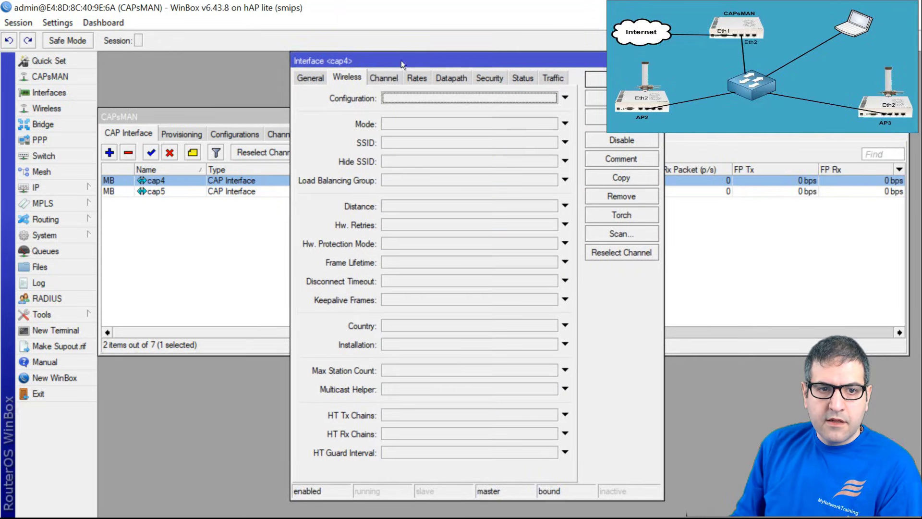
{"action": "left_click", "coordinate": [313, 75]}
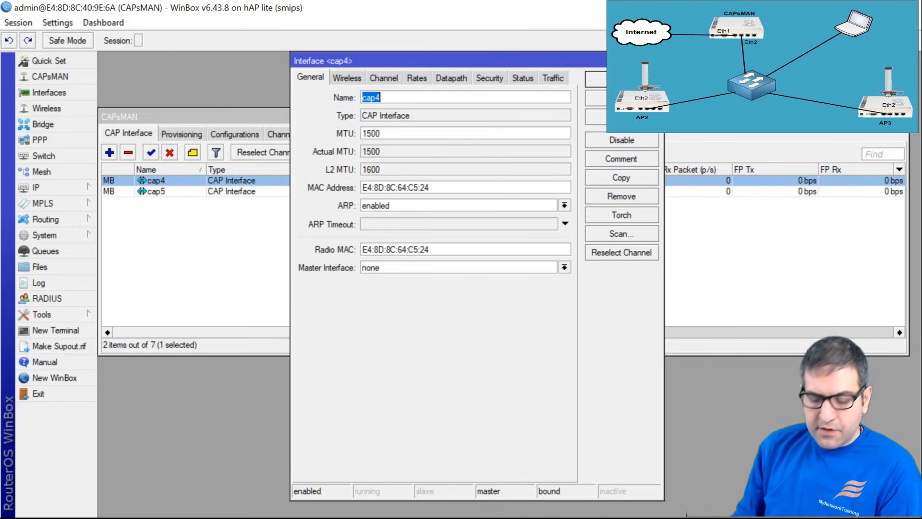
{"action": "type", "text": "AP2"}
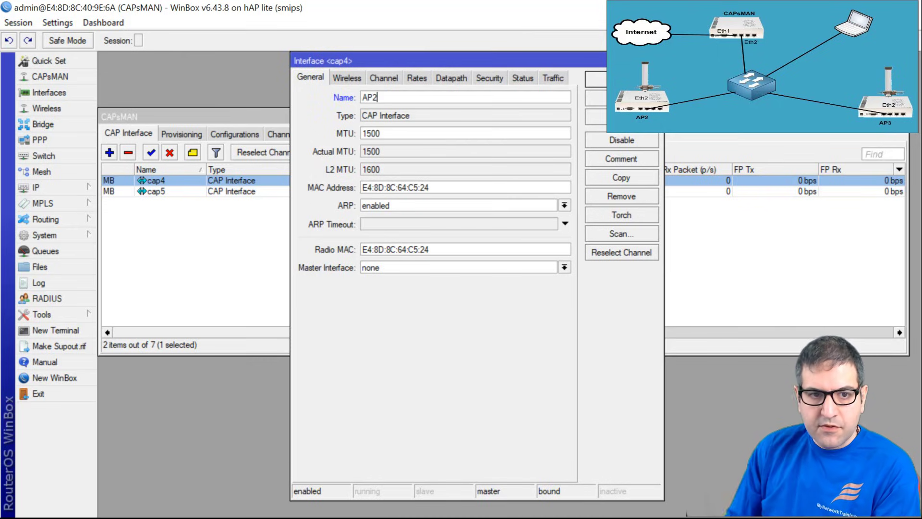
{"action": "key", "text": "Return"}
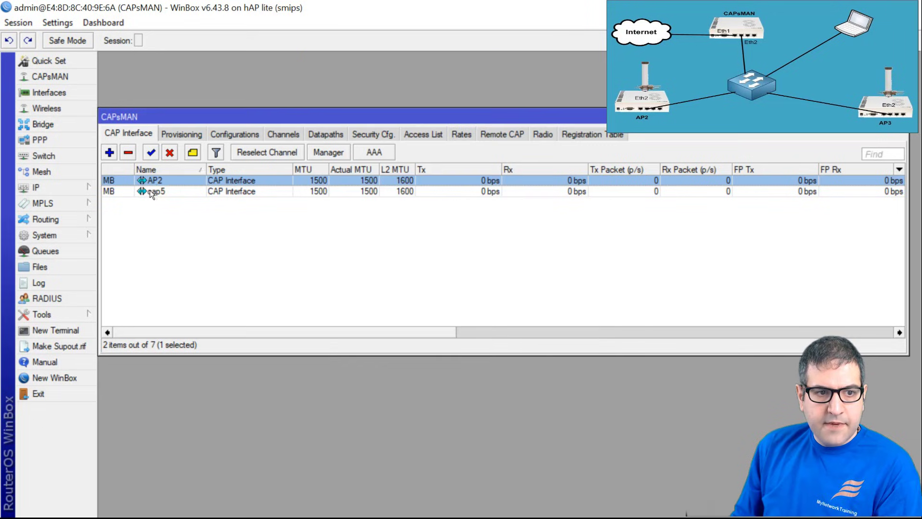
Rename the CAP interface cap5 as AP3, and tick off item 3 on the PowerPoint lab slide.
{"action": "double_click", "coordinate": [150, 191]}
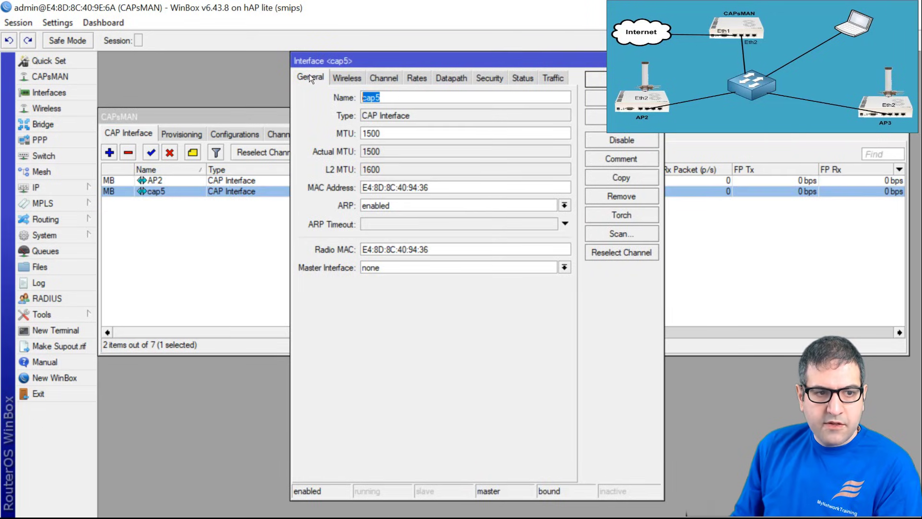
{"action": "key", "text": "BackSpace"}
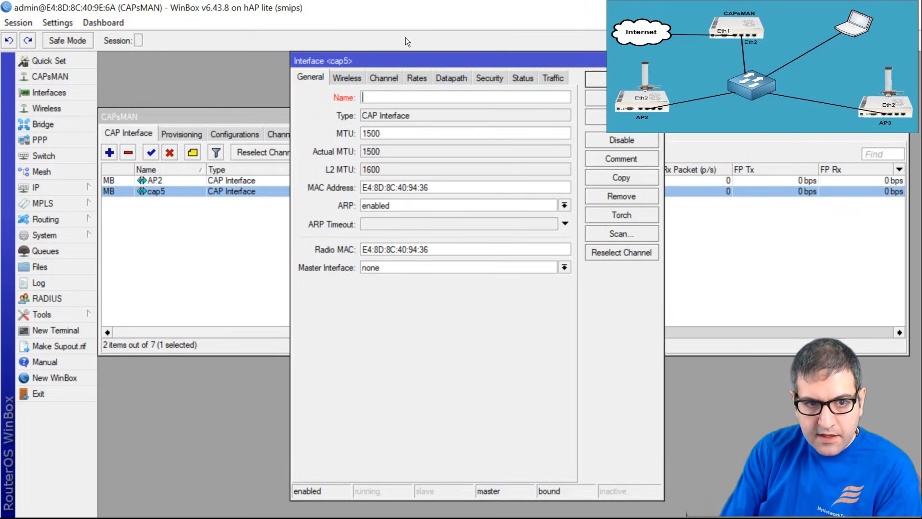
{"action": "type", "text": "AP3"}
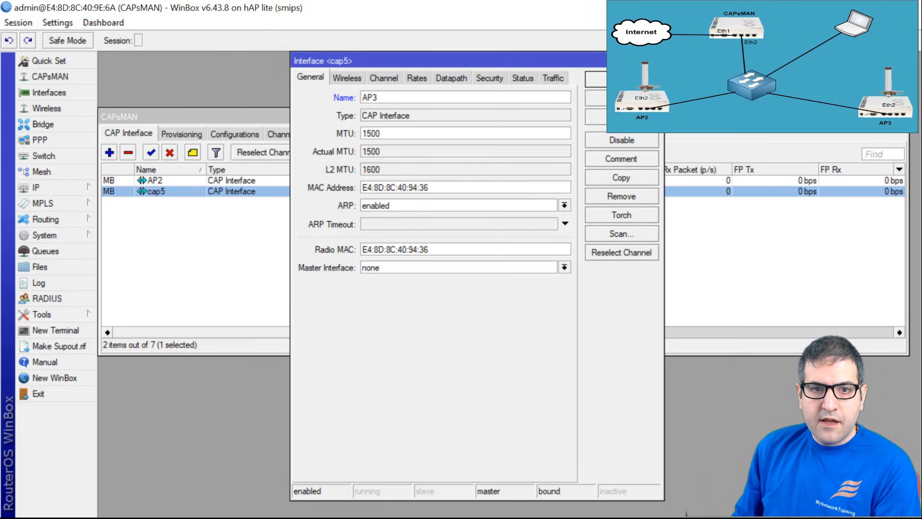
{"action": "left_click", "coordinate": [595, 78]}
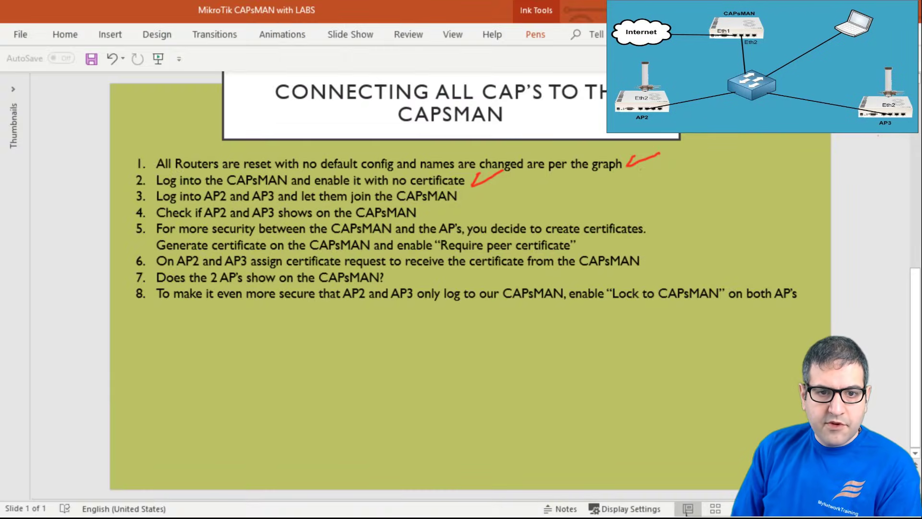
{"action": "mouse_move", "coordinate": [467, 188]}
{"action": "left_mouse_down"}
{"action": "mouse_move", "coordinate": [462, 199]}
{"action": "mouse_move", "coordinate": [495, 190]}
{"action": "left_mouse_up"}
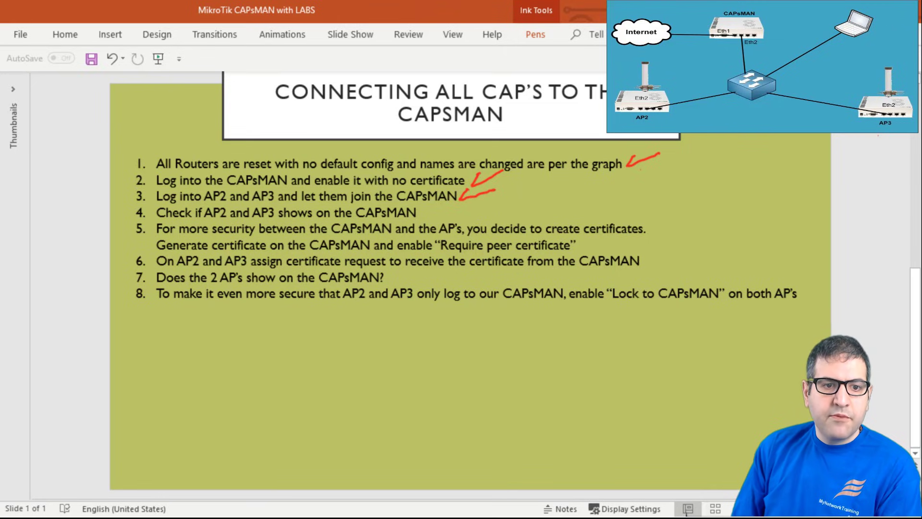
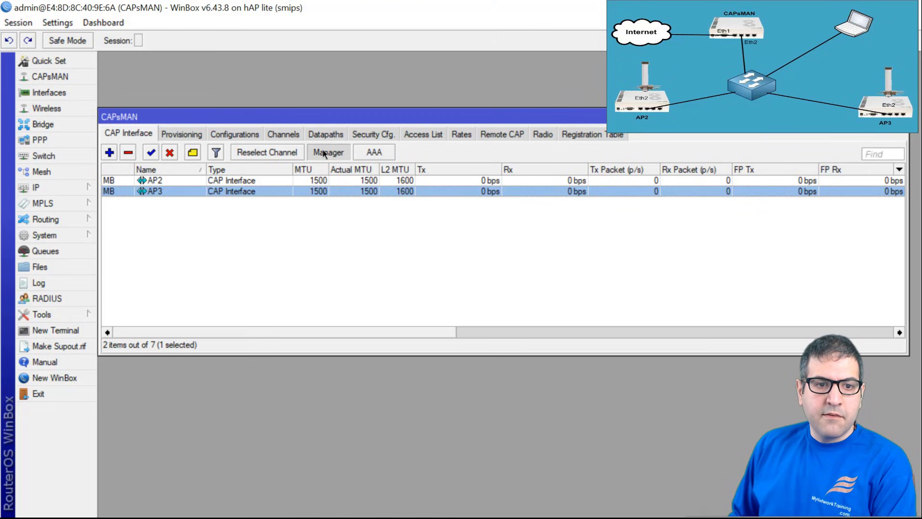
In the CAPs Manager settings, set both the certificate and the CA certificate to auto and apply the change.
{"action": "left_click", "coordinate": [324, 153]}
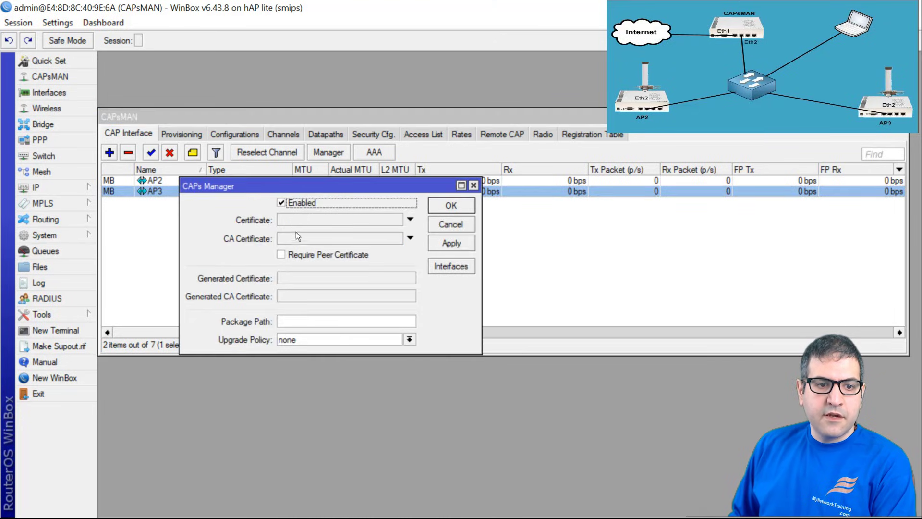
{"action": "left_click", "coordinate": [330, 215]}
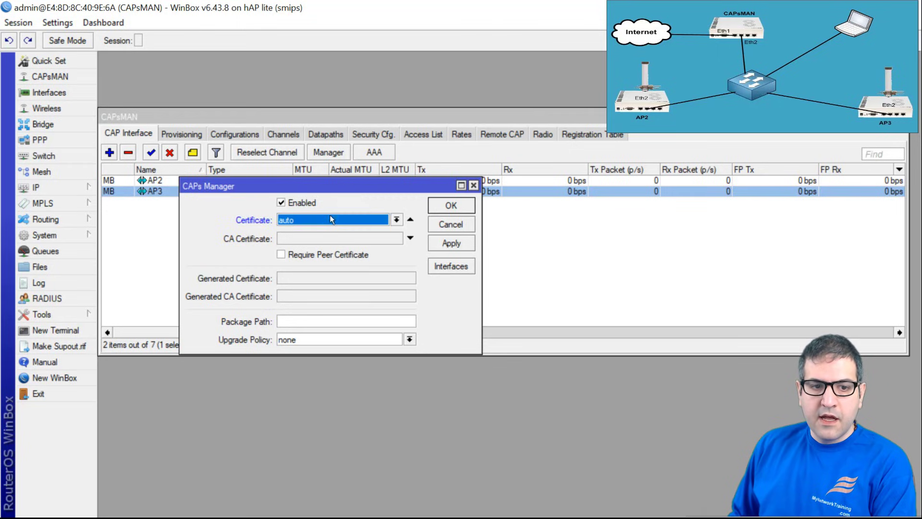
{"action": "left_click", "coordinate": [388, 218]}
{"action": "left_click", "coordinate": [387, 218]}
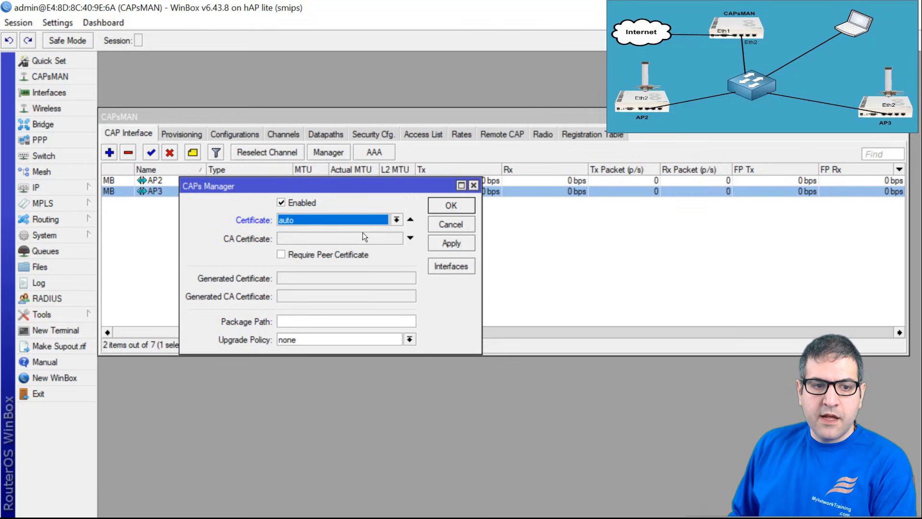
{"action": "left_click", "coordinate": [347, 235]}
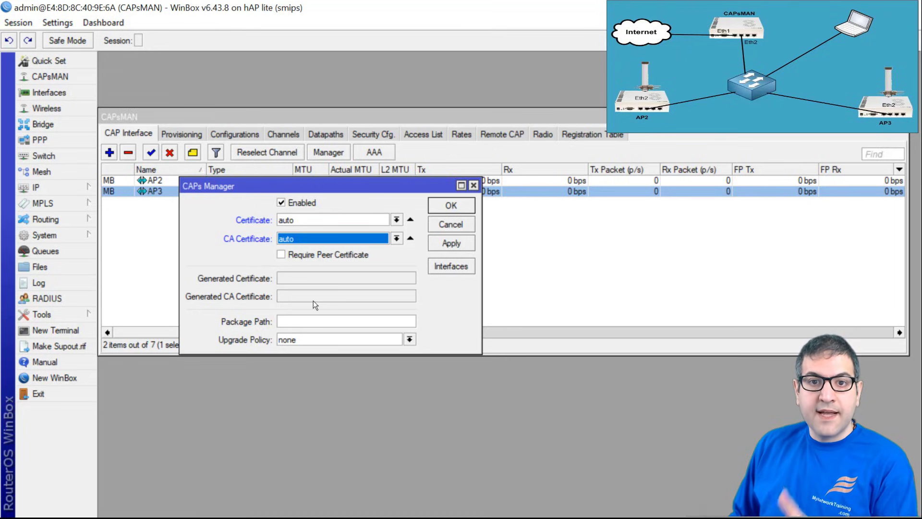
{"action": "left_click", "coordinate": [445, 244]}
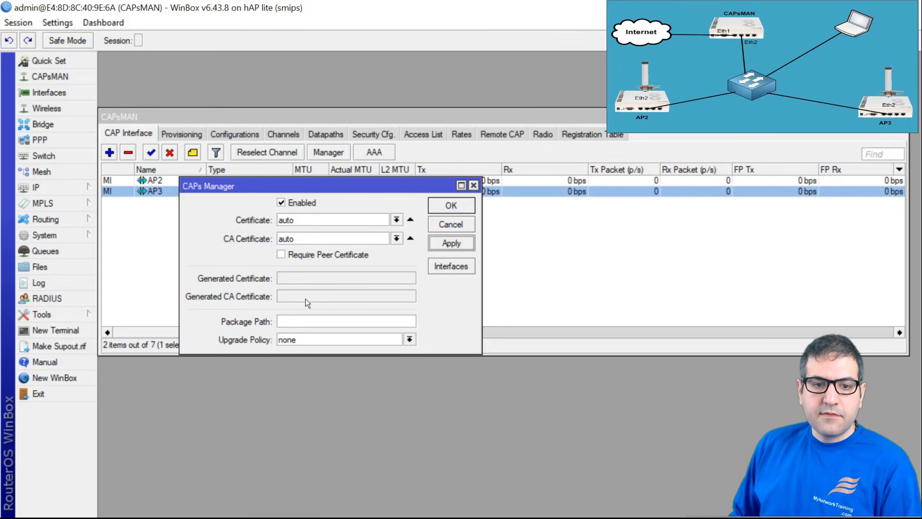
{"action": "left_click", "coordinate": [472, 242]}
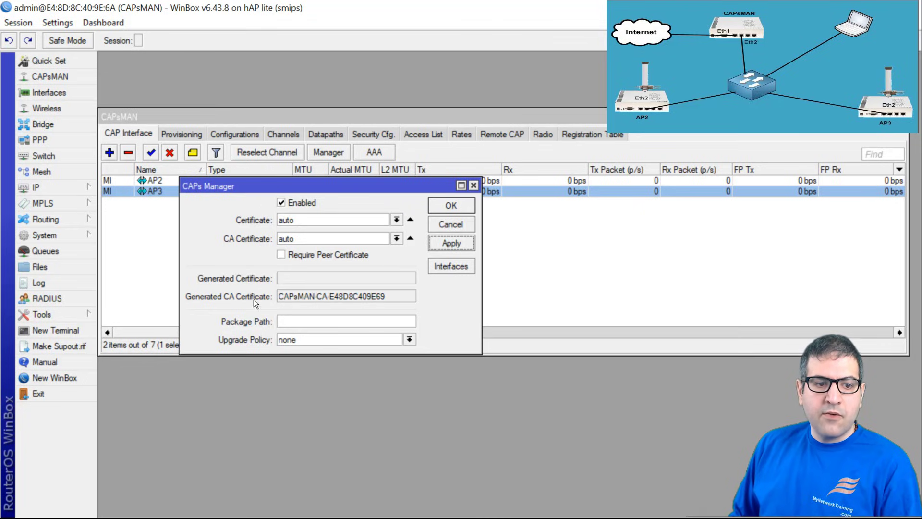
Examine the generated certificate and CA certificate in the CAPs Manager settings and in the CAPsMAN router's system certificate list.
{"action": "left_click_drag", "start_coordinate": [281, 294], "coordinate": [392, 296]}
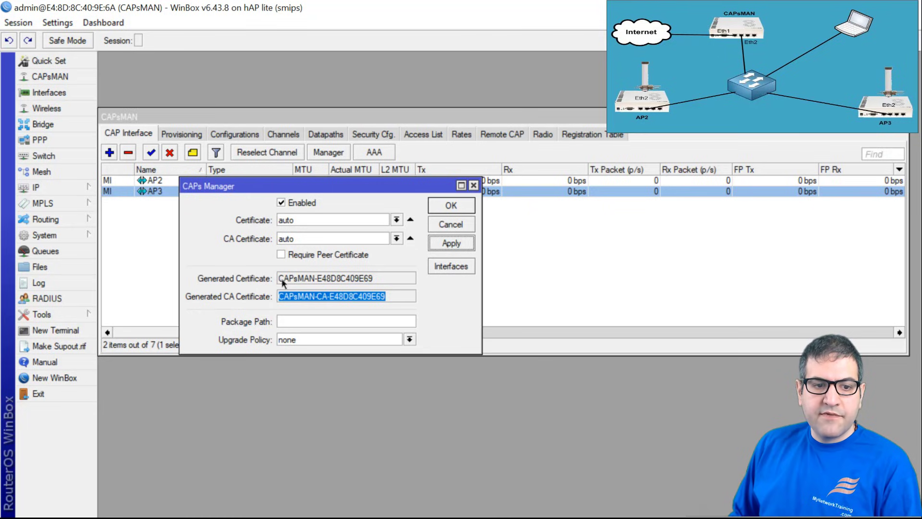
{"action": "left_click_drag", "start_coordinate": [281, 277], "coordinate": [382, 289]}
{"action": "left_click", "coordinate": [402, 280]}
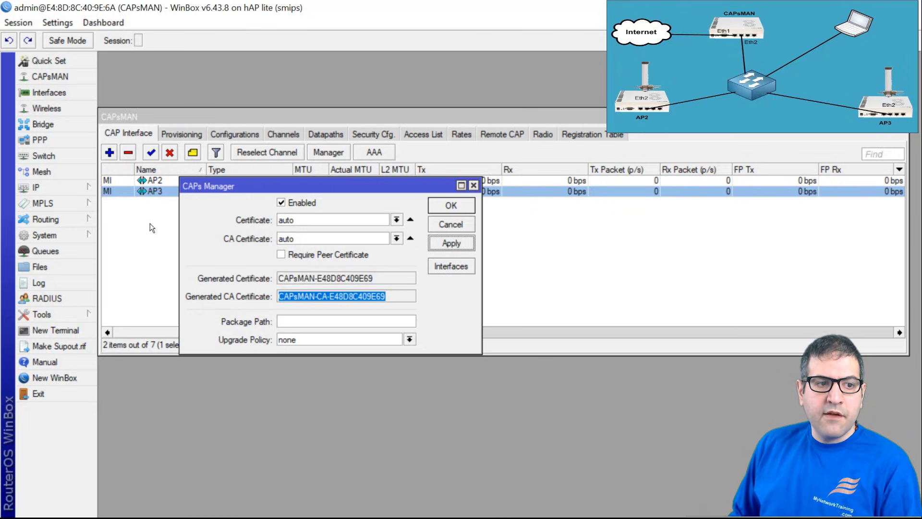
{"action": "left_click", "coordinate": [79, 231]}
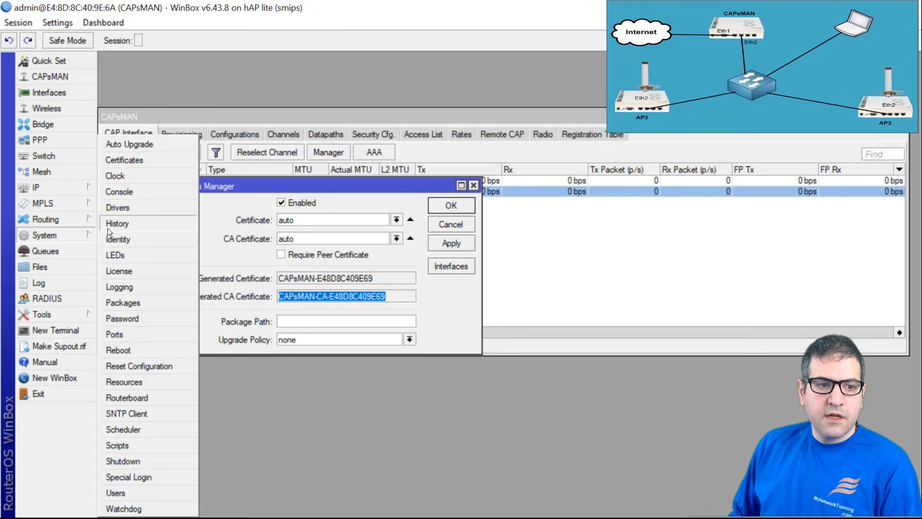
{"action": "left_click", "coordinate": [148, 160]}
{"action": "left_click", "coordinate": [202, 124]}
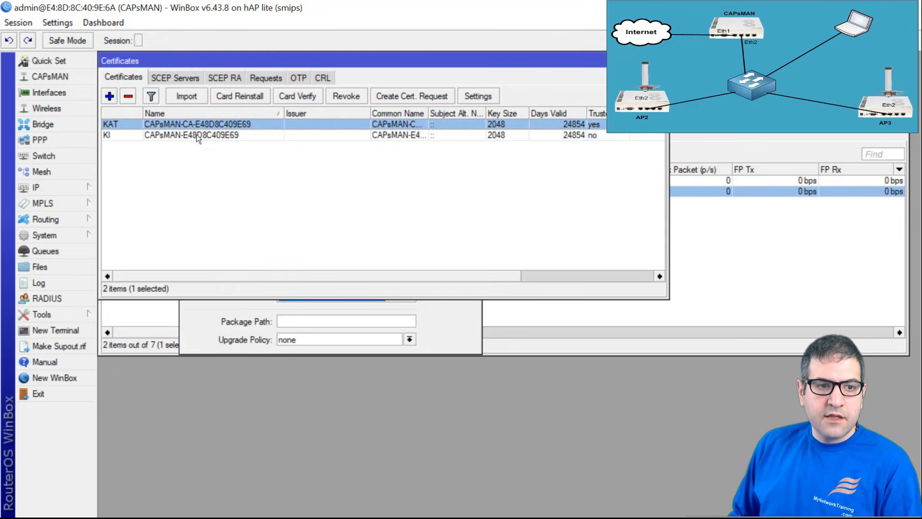
{"action": "left_click", "coordinate": [197, 136]}
{"action": "left_click", "coordinate": [202, 128]}
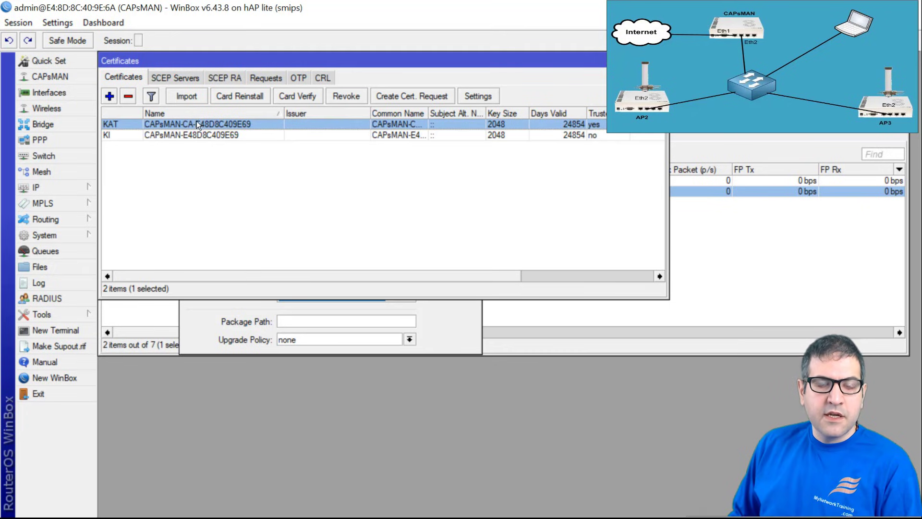
{"action": "left_click", "coordinate": [193, 136]}
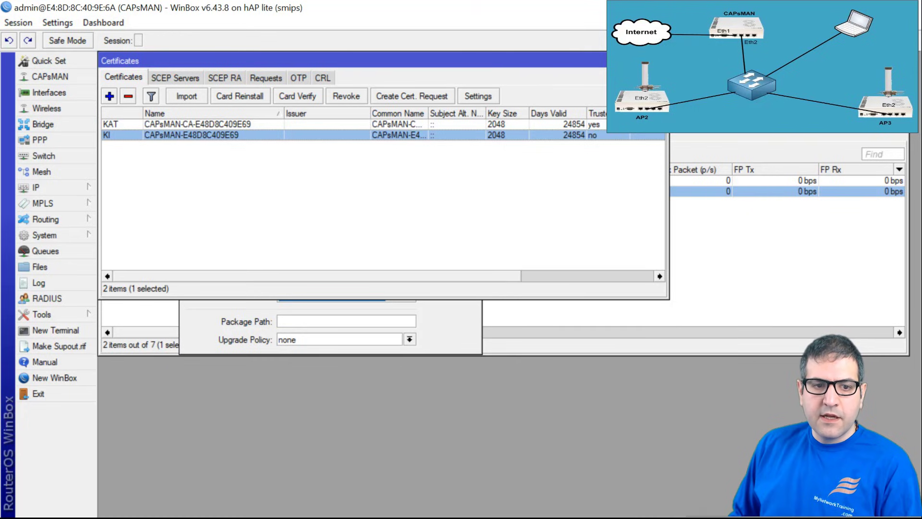
{"action": "left_click", "coordinate": [660, 61]}
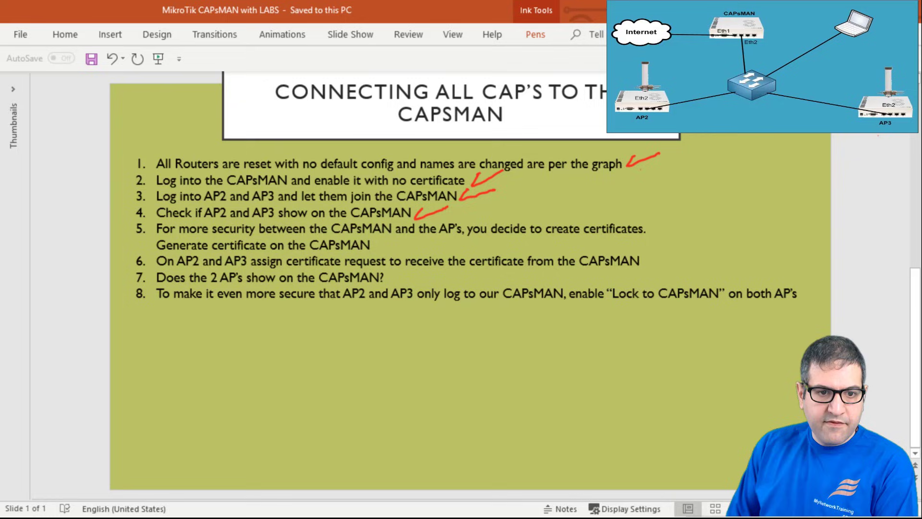
Tick off item 5, generating the certificate on the CAPsMAN, on the PowerPoint lab slide.
{"action": "mouse_move", "coordinate": [385, 240]}
{"action": "left_mouse_down"}
{"action": "mouse_move", "coordinate": [379, 249]}
{"action": "mouse_move", "coordinate": [412, 245]}
{"action": "left_mouse_up"}
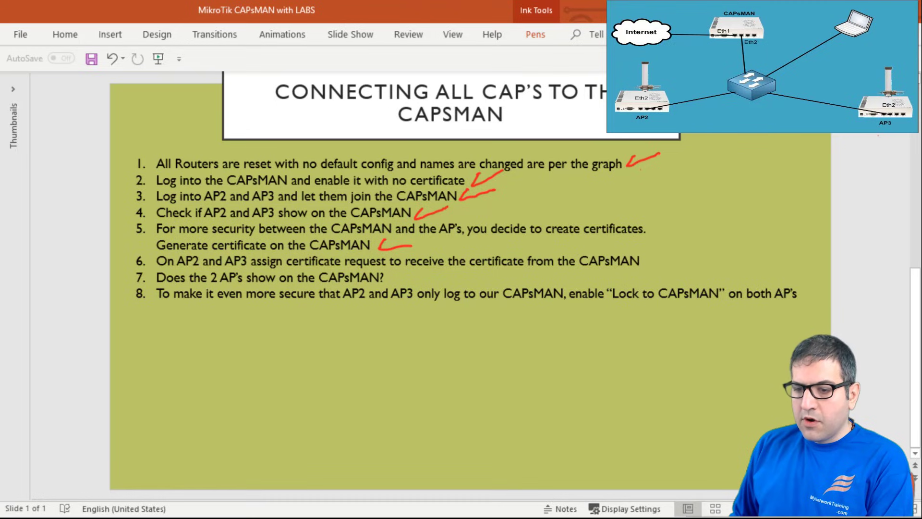
Switch to the AP2 WinBox session, set the CAP certificate to request, and save the CAP settings.
{"action": "key", "text": "alt+Tab"}
{"action": "key", "text": "alt+Tab"}
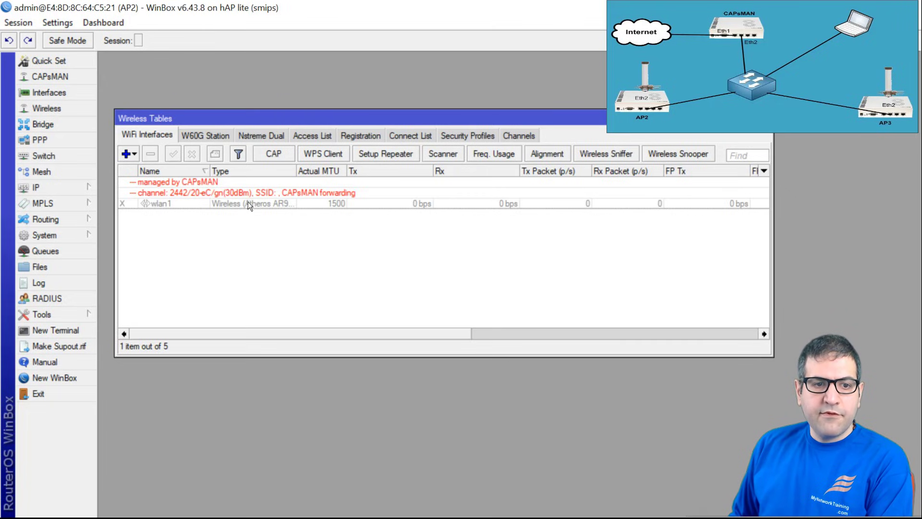
{"action": "left_click", "coordinate": [269, 155]}
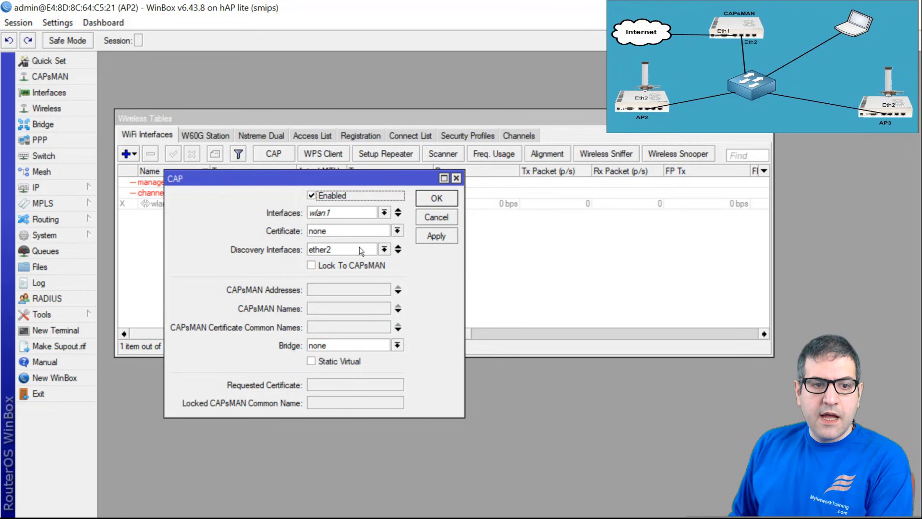
{"action": "left_click", "coordinate": [322, 230]}
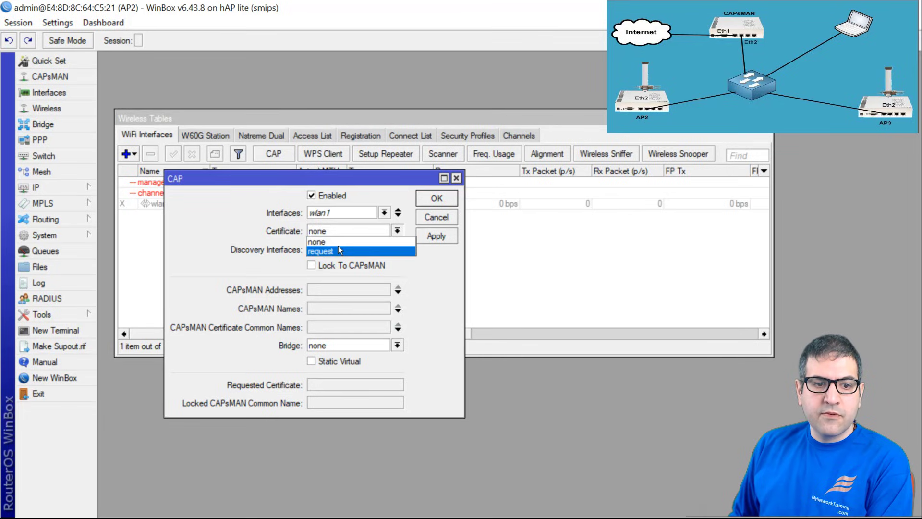
{"action": "left_click", "coordinate": [333, 250]}
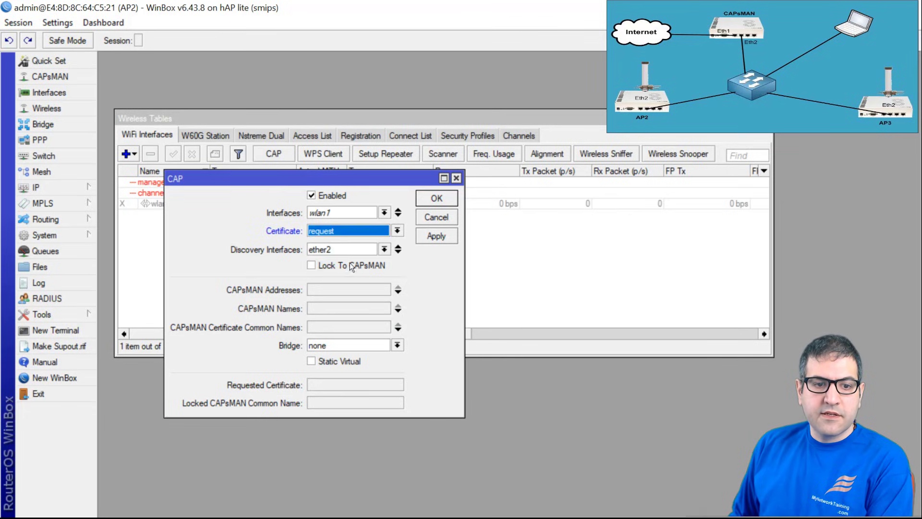
{"action": "left_click", "coordinate": [445, 202]}
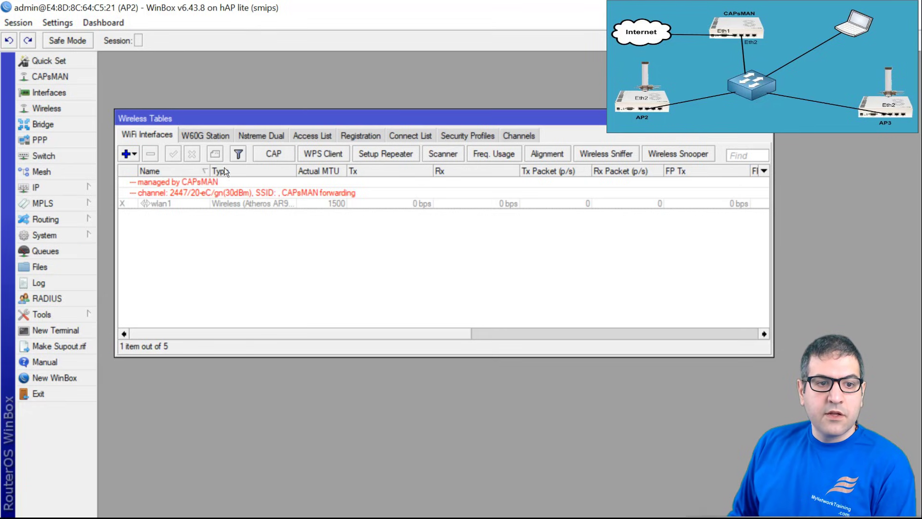
Examine AP2's requested certificate in its CAP settings and the entries in its system certificate list.
{"action": "left_click", "coordinate": [273, 154]}
{"action": "left_click", "coordinate": [310, 192]}
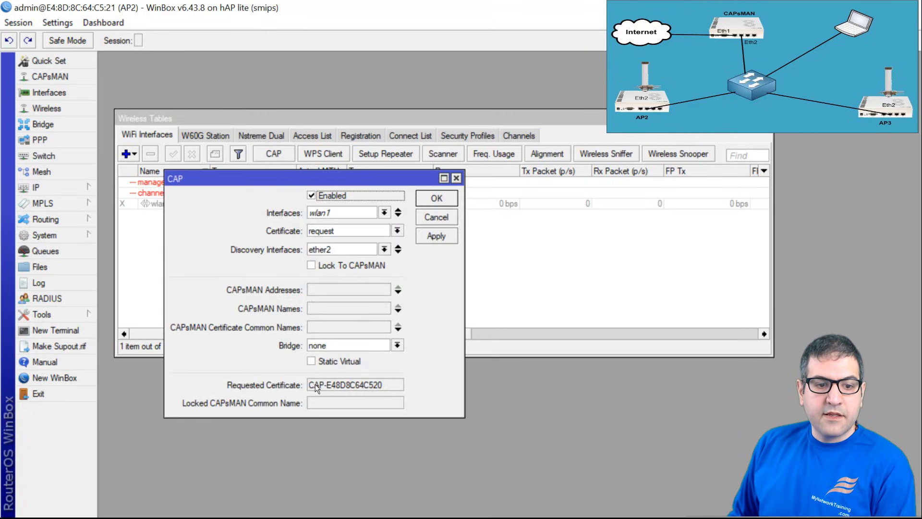
{"action": "left_click_drag", "start_coordinate": [313, 384], "coordinate": [382, 385]}
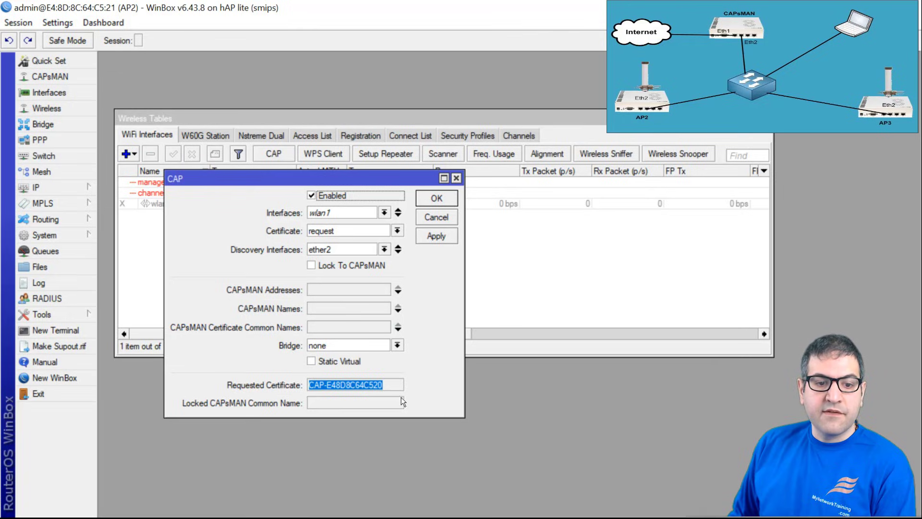
{"action": "left_click", "coordinate": [436, 197]}
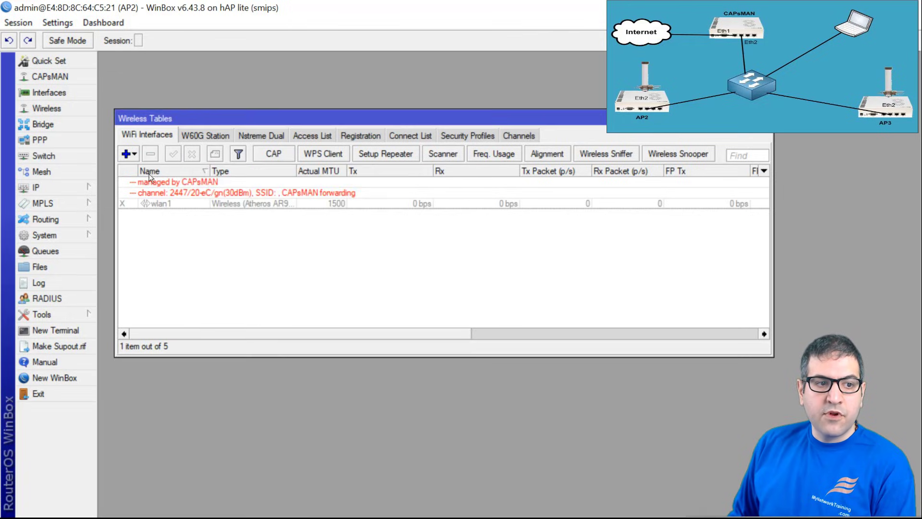
{"action": "left_click", "coordinate": [76, 237]}
{"action": "left_click", "coordinate": [147, 159]}
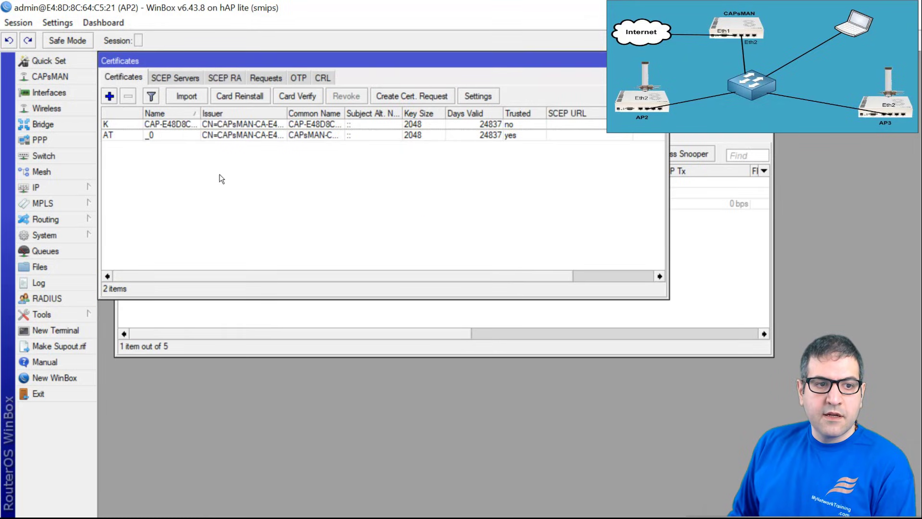
{"action": "left_click", "coordinate": [148, 122]}
{"action": "left_click", "coordinate": [225, 137]}
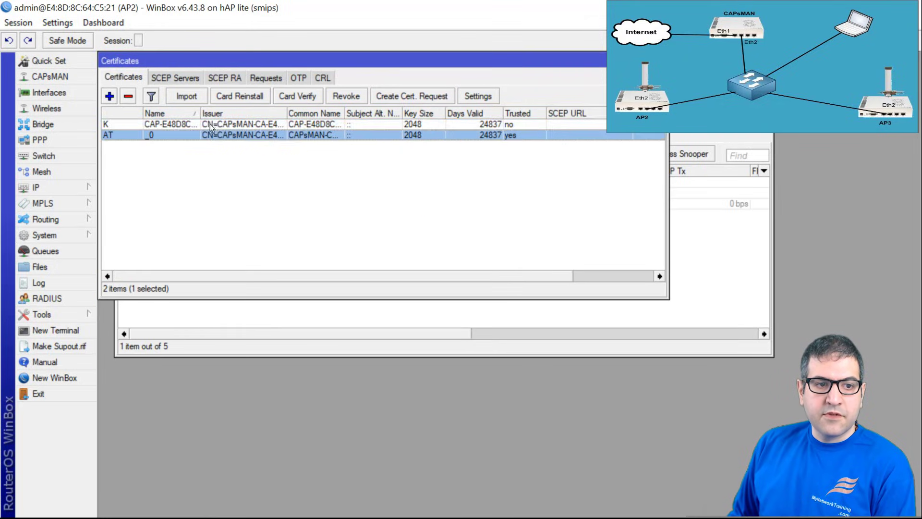
{"action": "left_click", "coordinate": [201, 127]}
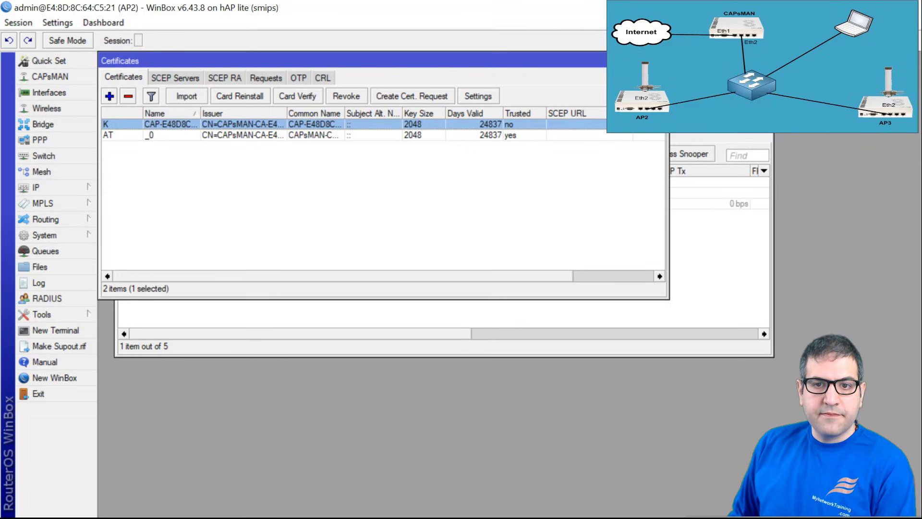
{"action": "left_click", "coordinate": [661, 61]}
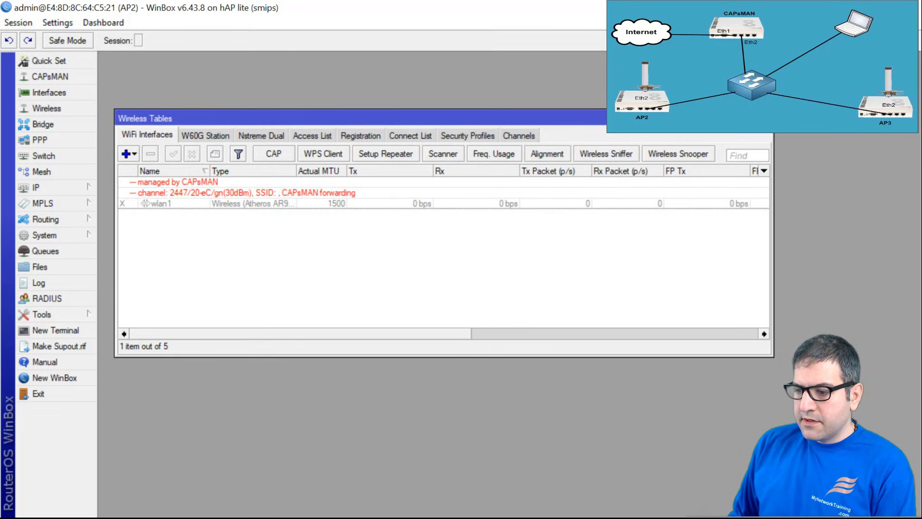
Switch to the AP3 WinBox session, set the CAP certificate to request, and save the CAP settings once the requested certificate is issued.
{"action": "key", "text": "alt+Tab"}
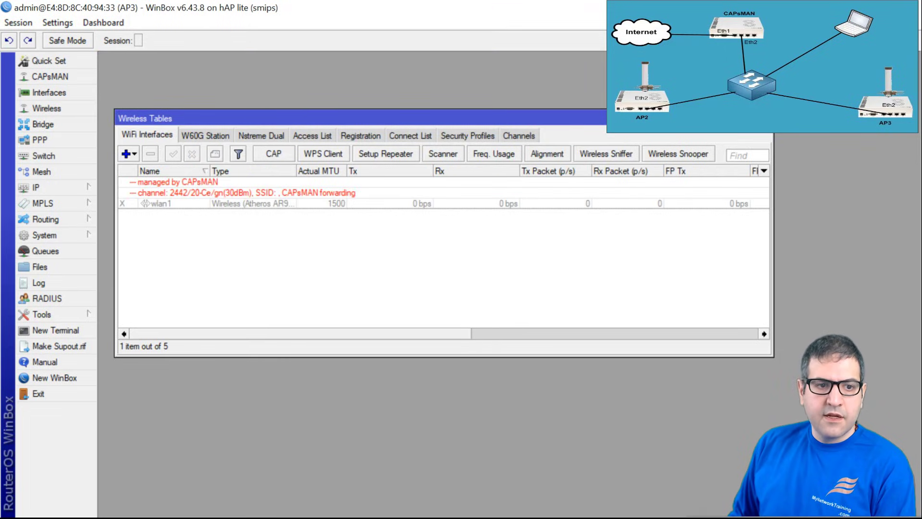
{"action": "left_click", "coordinate": [267, 153]}
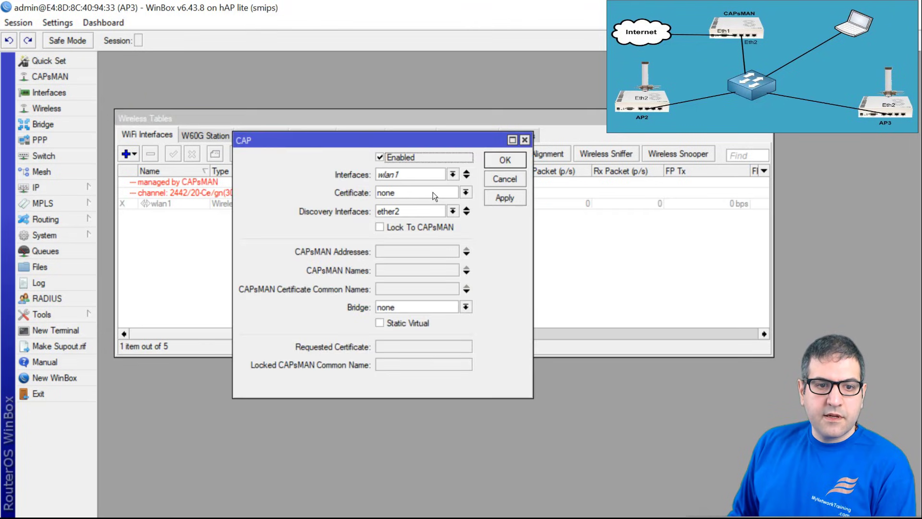
{"action": "left_click", "coordinate": [433, 194]}
{"action": "left_click", "coordinate": [405, 212]}
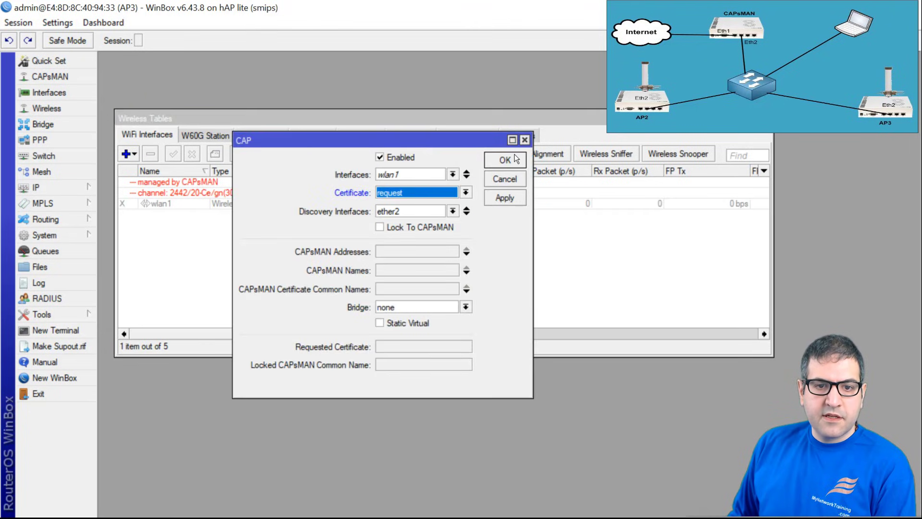
{"action": "left_click", "coordinate": [511, 197]}
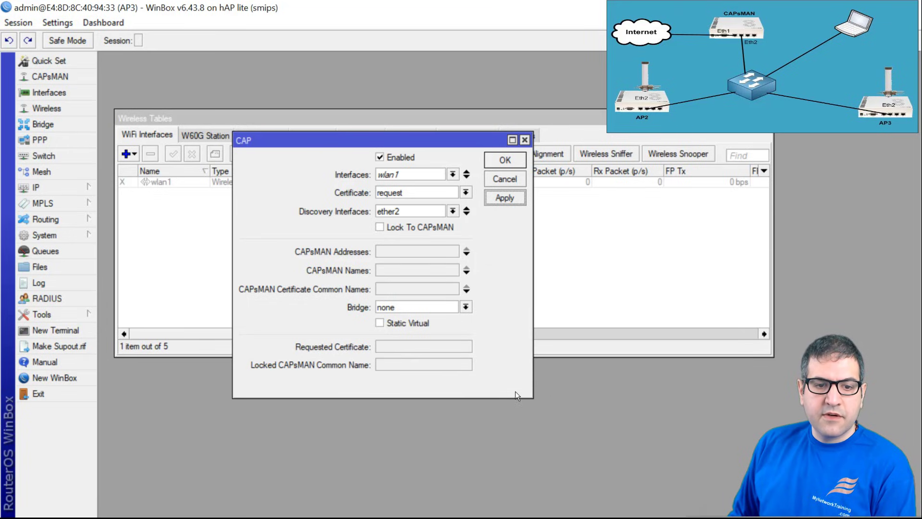
{"action": "double_click", "coordinate": [380, 347]}
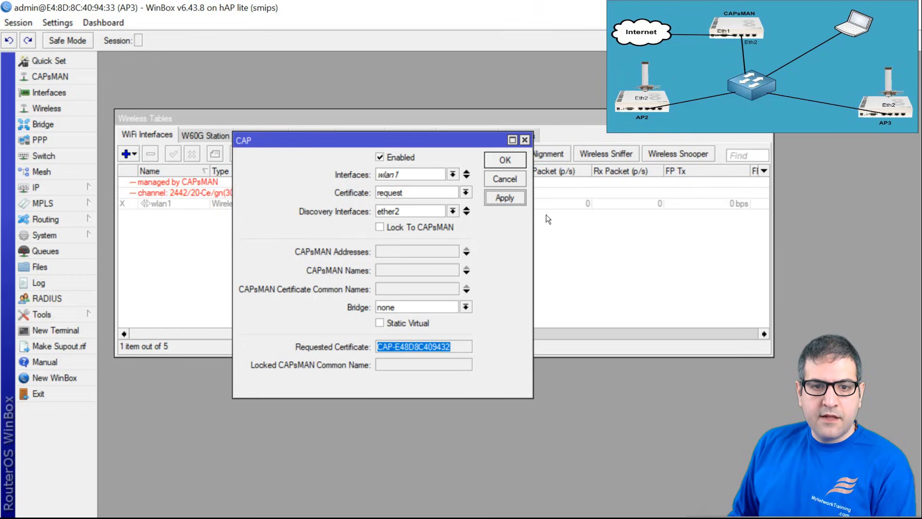
{"action": "left_click", "coordinate": [504, 159]}
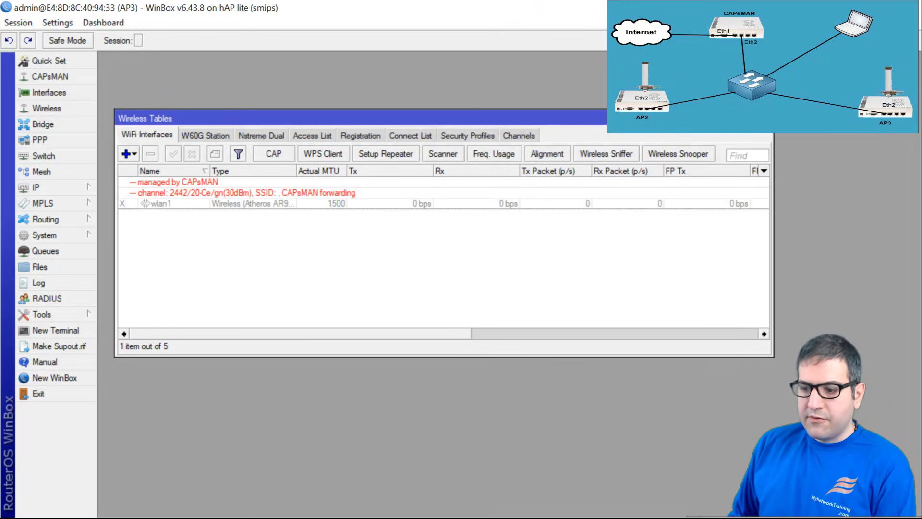
Switch to the PowerPoint lab slide and tick off items 6 and 7, the certificate request and the APs showing on the CAPsMAN.
{"action": "key", "text": "alt+Tab"}
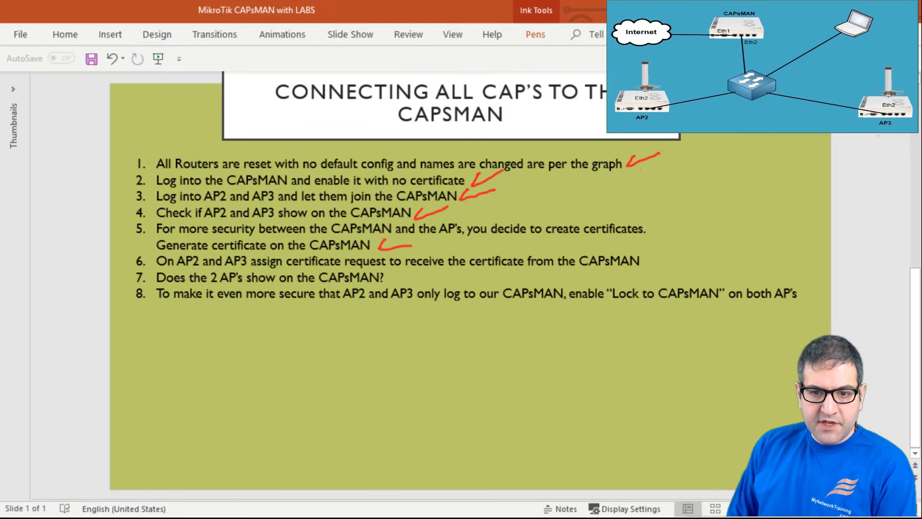
{"action": "mouse_move", "coordinate": [653, 255]}
{"action": "left_mouse_down"}
{"action": "mouse_move", "coordinate": [656, 264]}
{"action": "mouse_move", "coordinate": [690, 249]}
{"action": "left_mouse_up"}
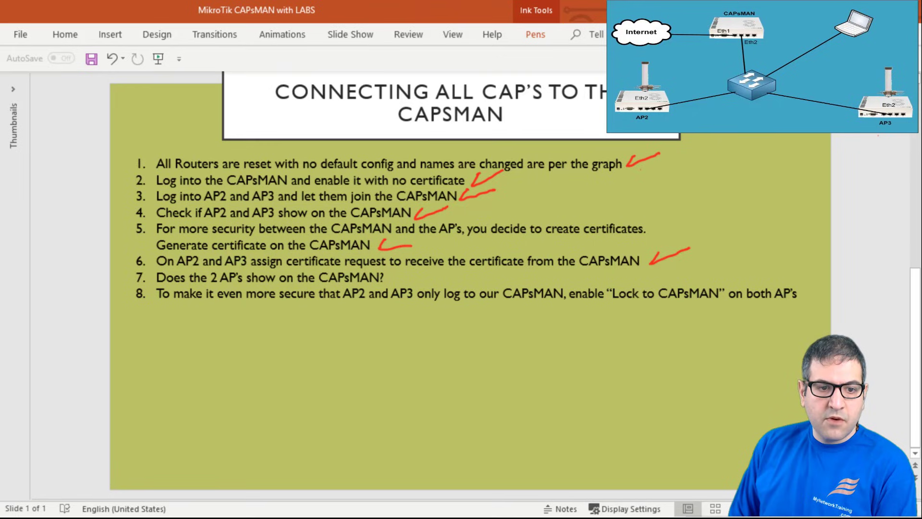
{"action": "left_click_drag", "start_coordinate": [386, 272], "coordinate": [414, 267]}
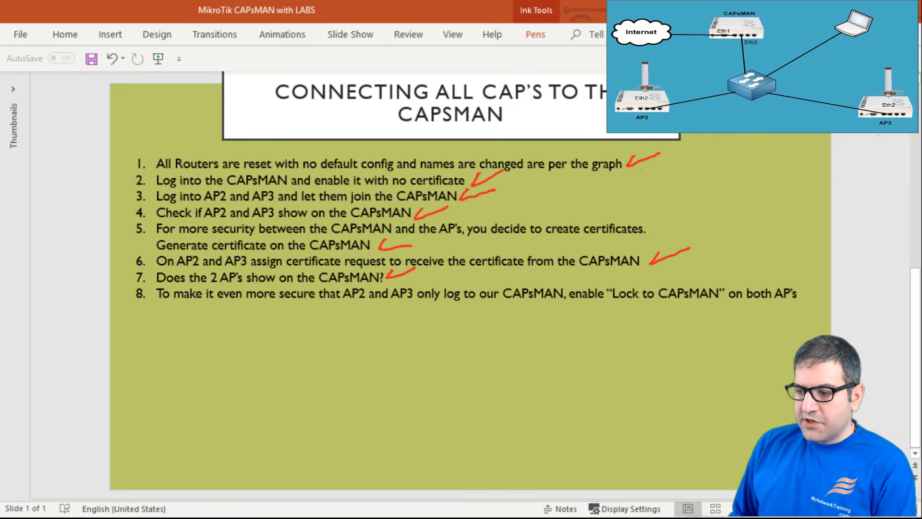
Switch to the CAPsMAN WinBox session, enable Require Peer Certificate in the CAPs Manager settings, and save them.
{"action": "key", "text": "alt+Tab"}
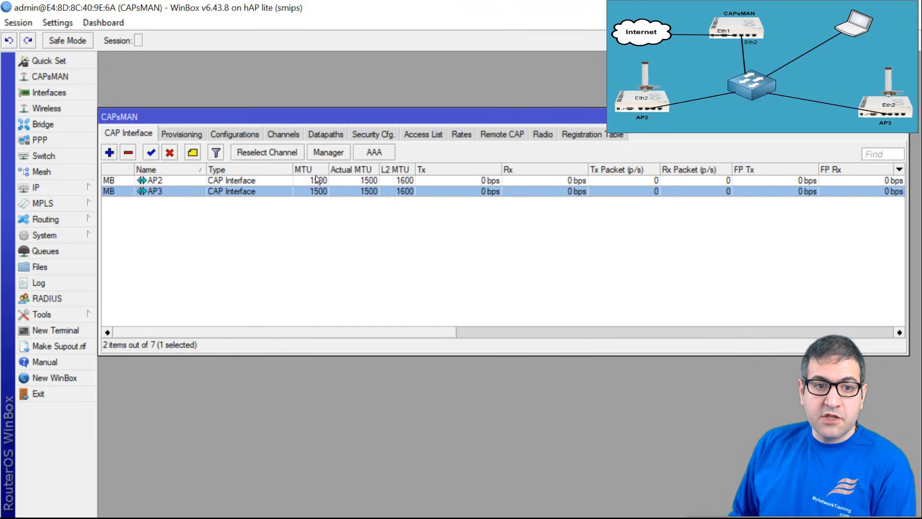
{"action": "left_click", "coordinate": [333, 154]}
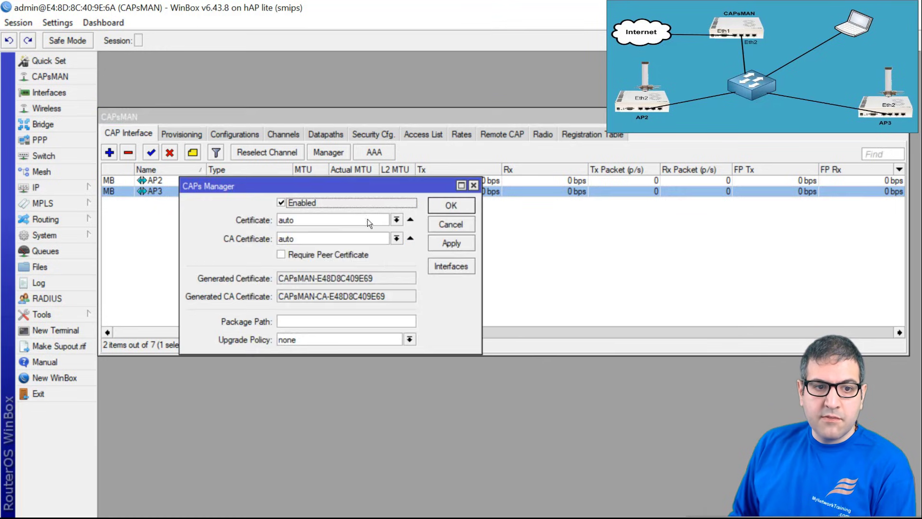
{"action": "left_click", "coordinate": [310, 256]}
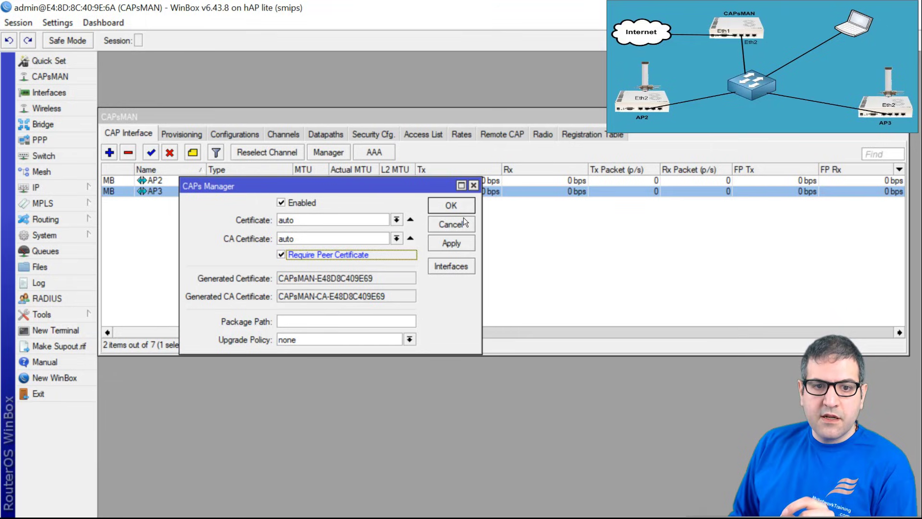
{"action": "left_click", "coordinate": [457, 204]}
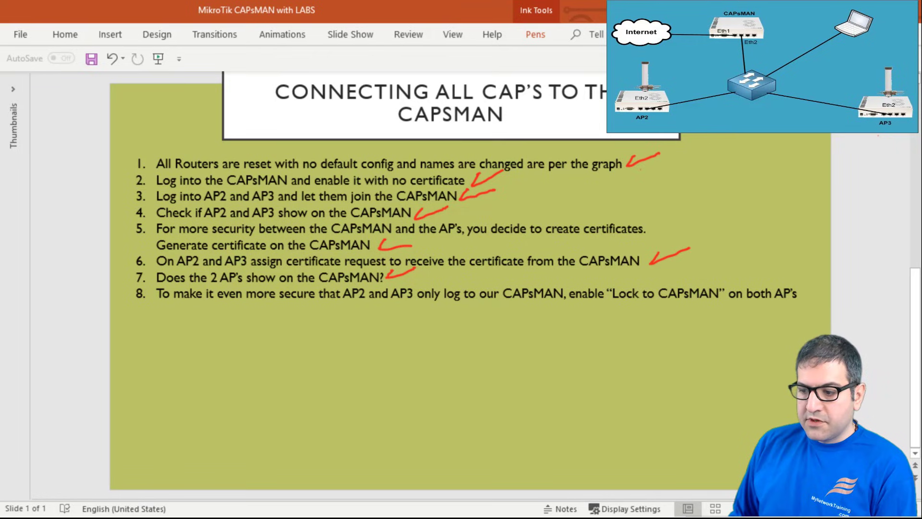
Switch to the AP2 WinBox session and set its CAP certificate to the issued certificate CAP-E48D8C64C520.
{"action": "key", "text": "alt+Tab"}
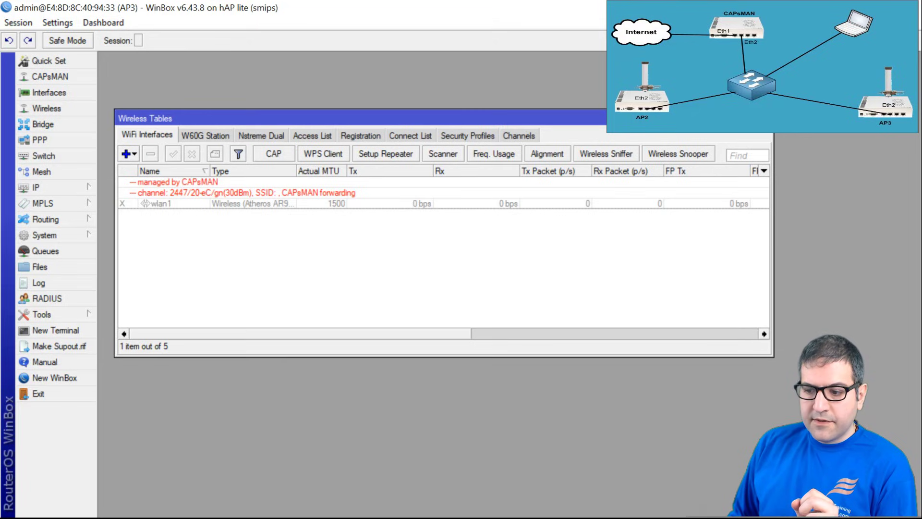
{"action": "key", "text": "alt+Tab"}
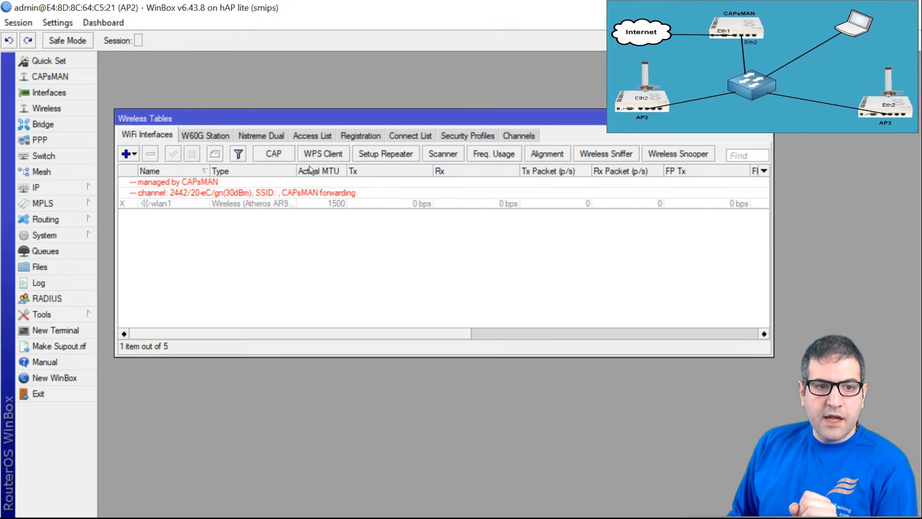
{"action": "left_click", "coordinate": [273, 154]}
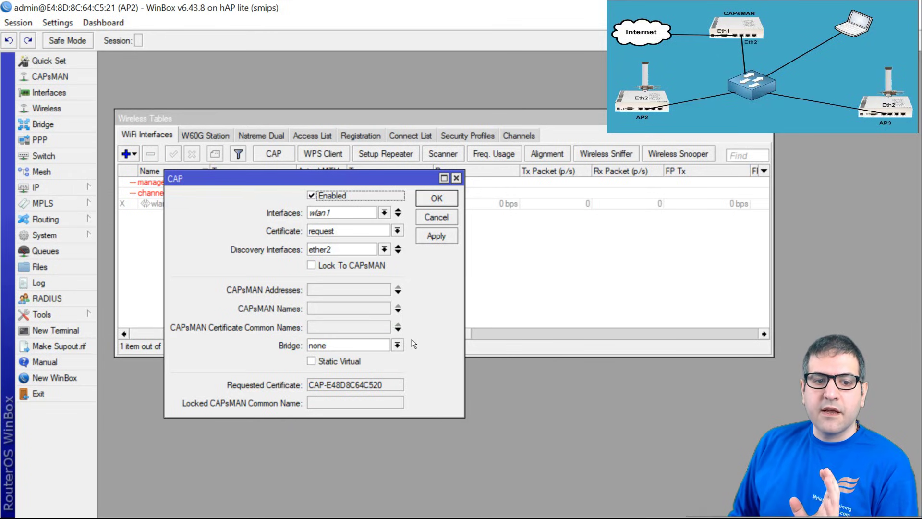
{"action": "left_click_drag", "start_coordinate": [388, 385], "coordinate": [307, 384]}
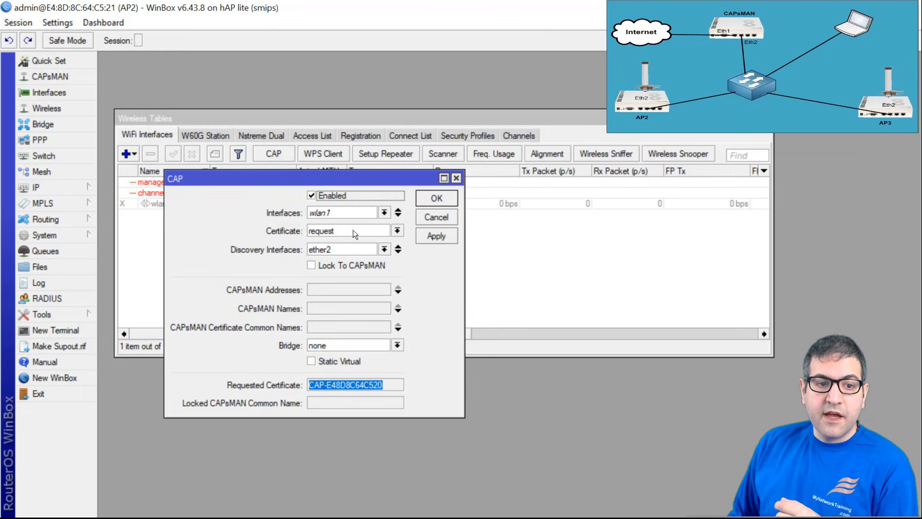
{"action": "left_click", "coordinate": [397, 230]}
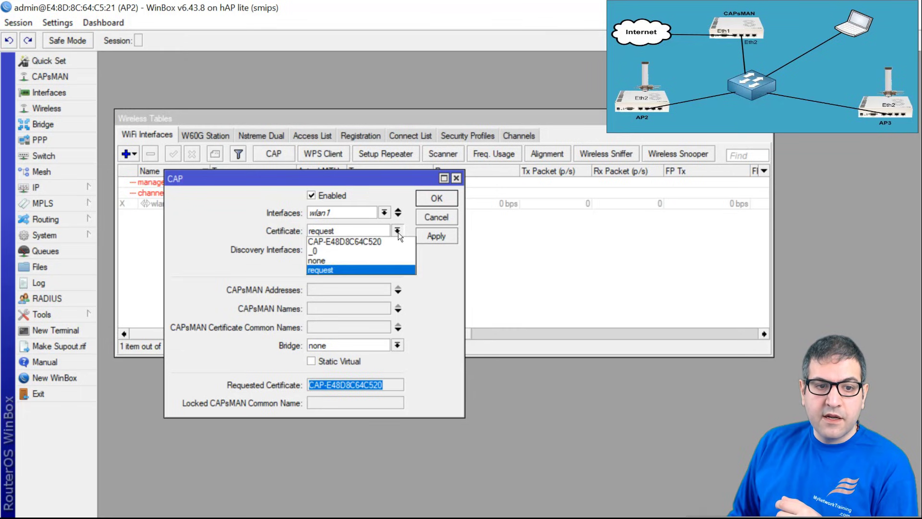
{"action": "left_click", "coordinate": [369, 237]}
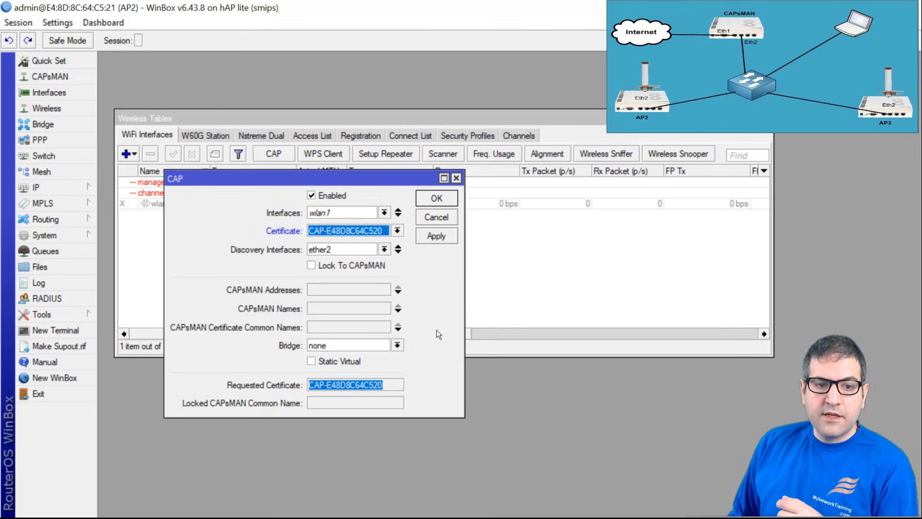
Enable Lock To CAPsMAN on AP2, apply it, check the locked CAPsMAN common name, and save the CAP settings.
{"action": "left_click", "coordinate": [313, 265]}
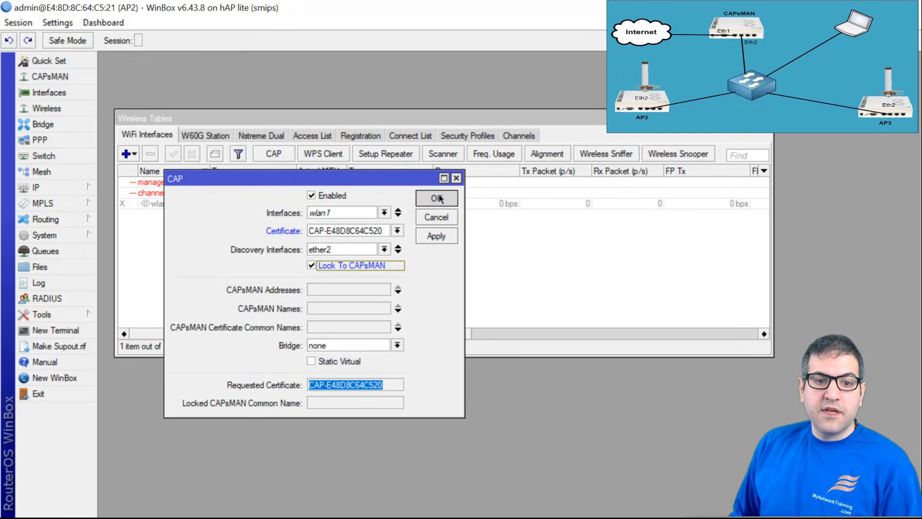
{"action": "left_click", "coordinate": [448, 233]}
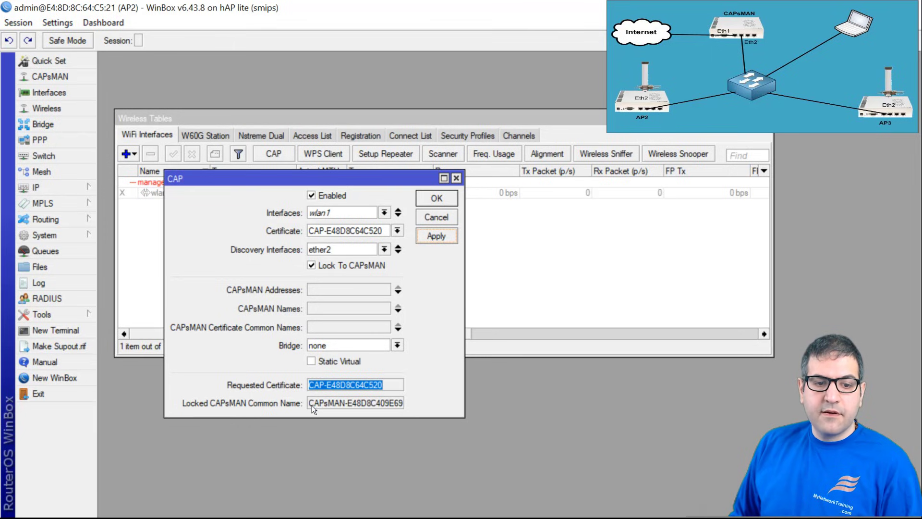
{"action": "left_click_drag", "start_coordinate": [312, 404], "coordinate": [401, 407]}
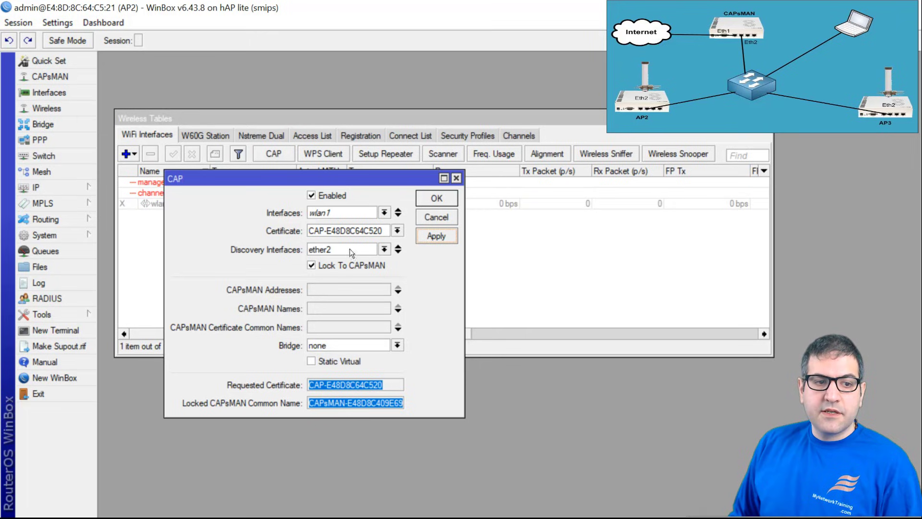
{"action": "left_click", "coordinate": [428, 195]}
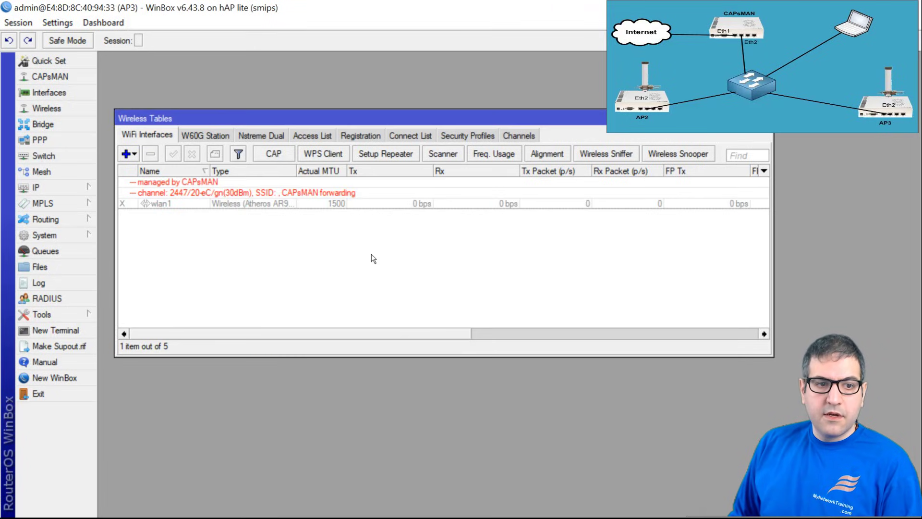
In the AP3 WinBox session, enable Lock To CAPsMAN with the certificate on request, check the locked common name, and save the CAP settings.
{"action": "left_click", "coordinate": [272, 155]}
{"action": "left_click", "coordinate": [465, 192]}
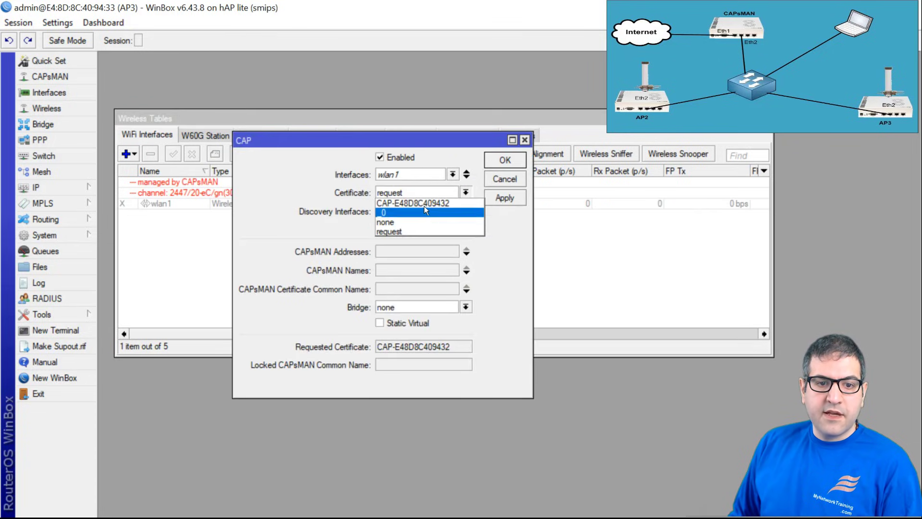
{"action": "left_click", "coordinate": [405, 230]}
{"action": "left_click", "coordinate": [379, 227]}
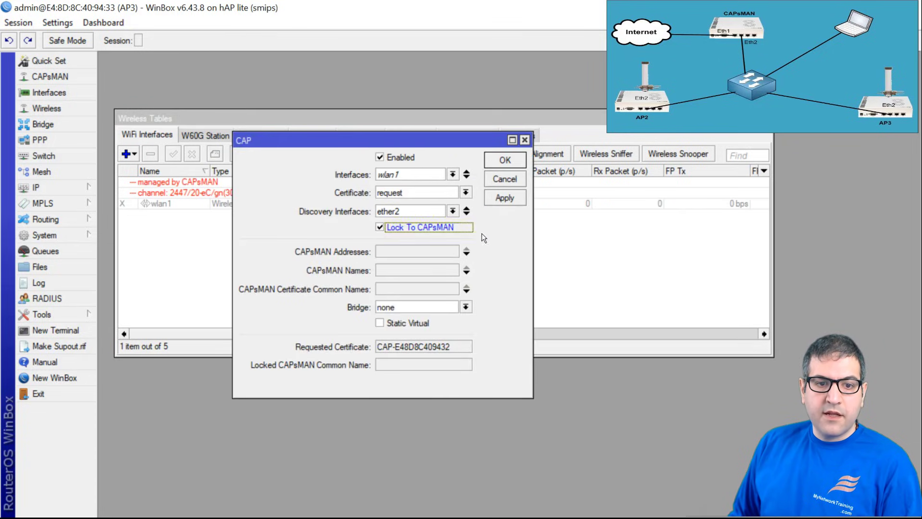
{"action": "left_click", "coordinate": [505, 201]}
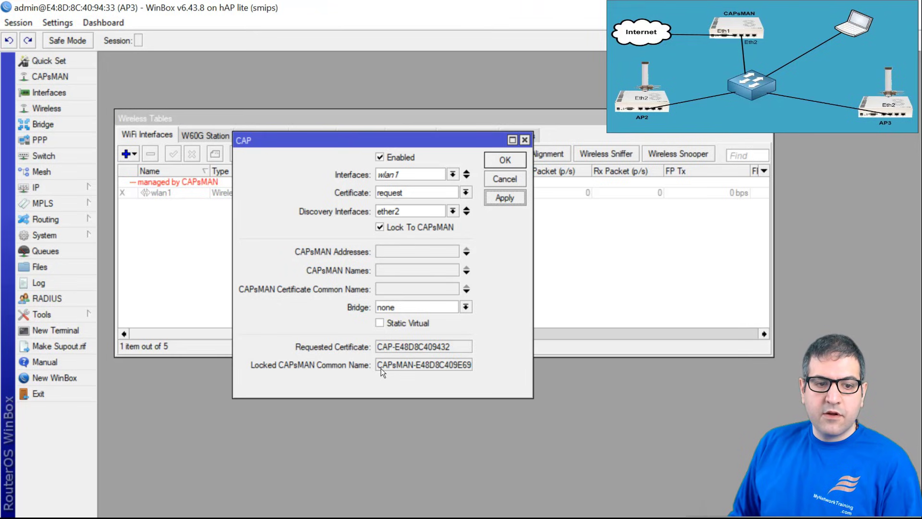
{"action": "left_click_drag", "start_coordinate": [378, 366], "coordinate": [509, 381]}
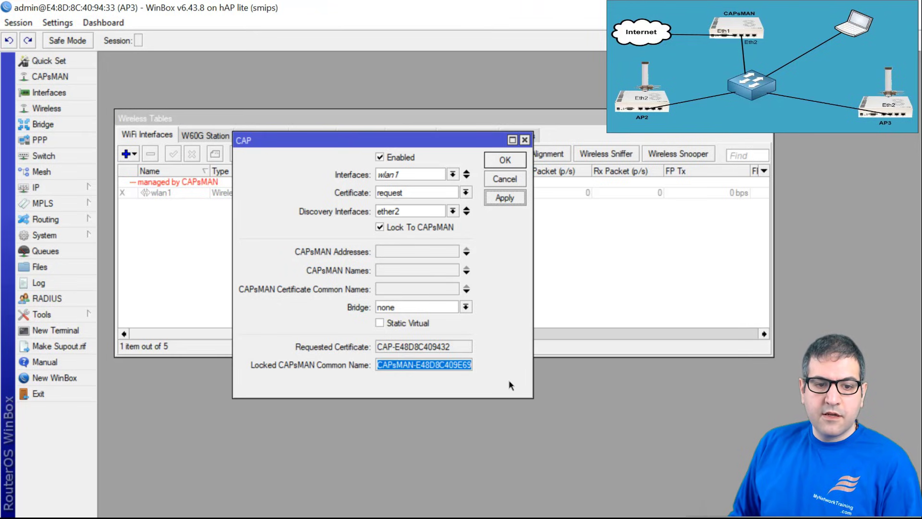
{"action": "left_click", "coordinate": [519, 163]}
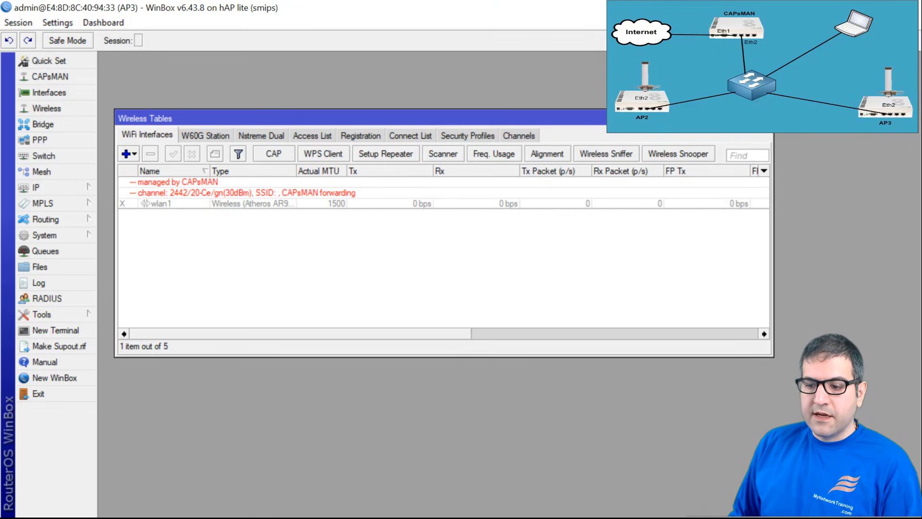
Check the AP2 and AP3 interfaces in the CAPsMAN WinBox session, and tick off item 8 on the PowerPoint lab slide.
{"action": "key", "text": "alt+Tab"}
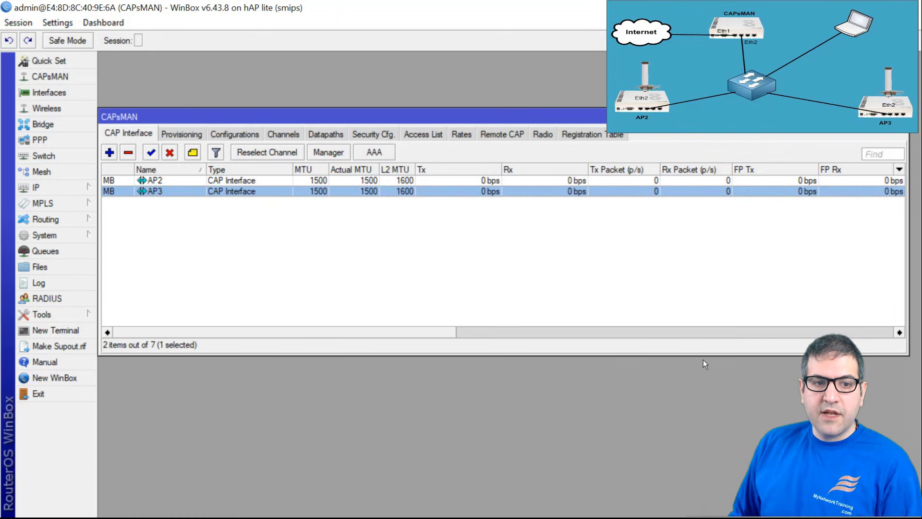
{"action": "key", "text": "alt+Tab"}
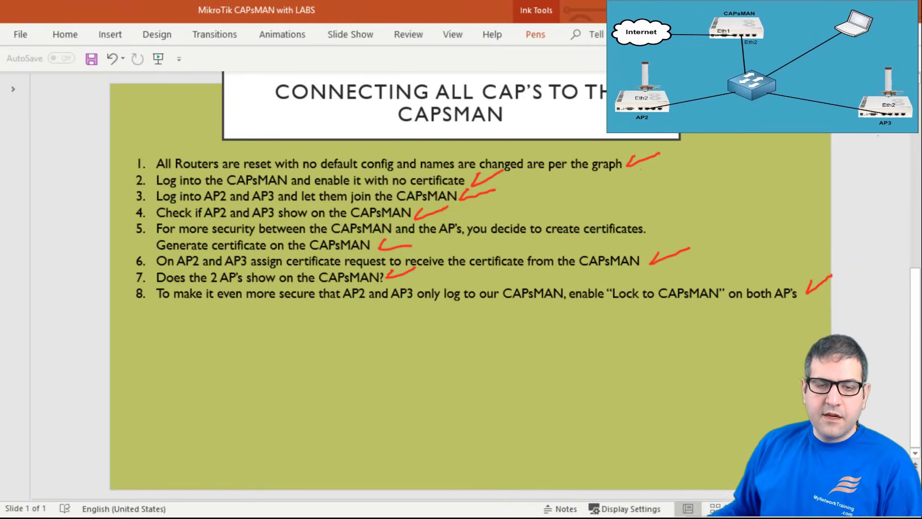